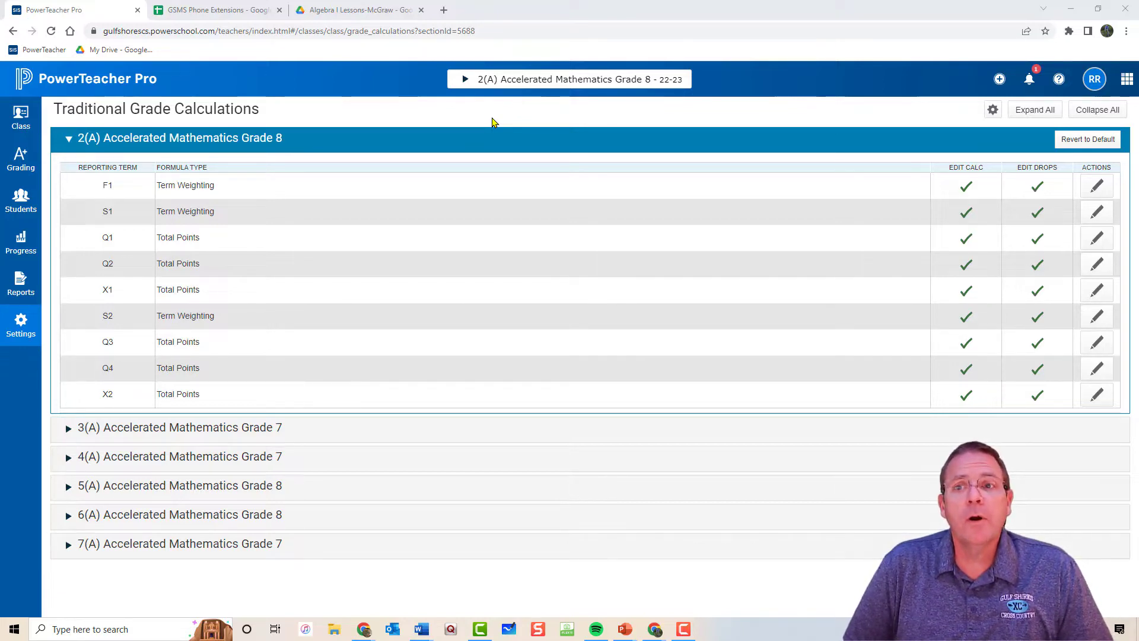
# Open the Traditional Grade Calculations page for the 2(A) Accelerated Mathematics Grade 8 class from the start page
pyautogui.click(59, 78)
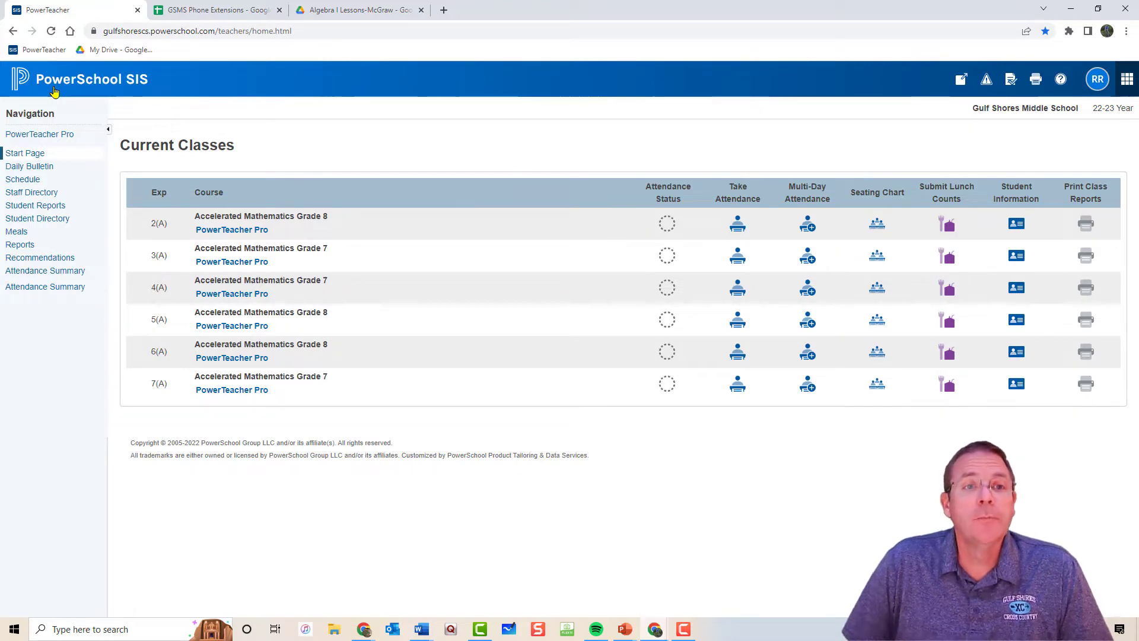
pyautogui.click(226, 231)
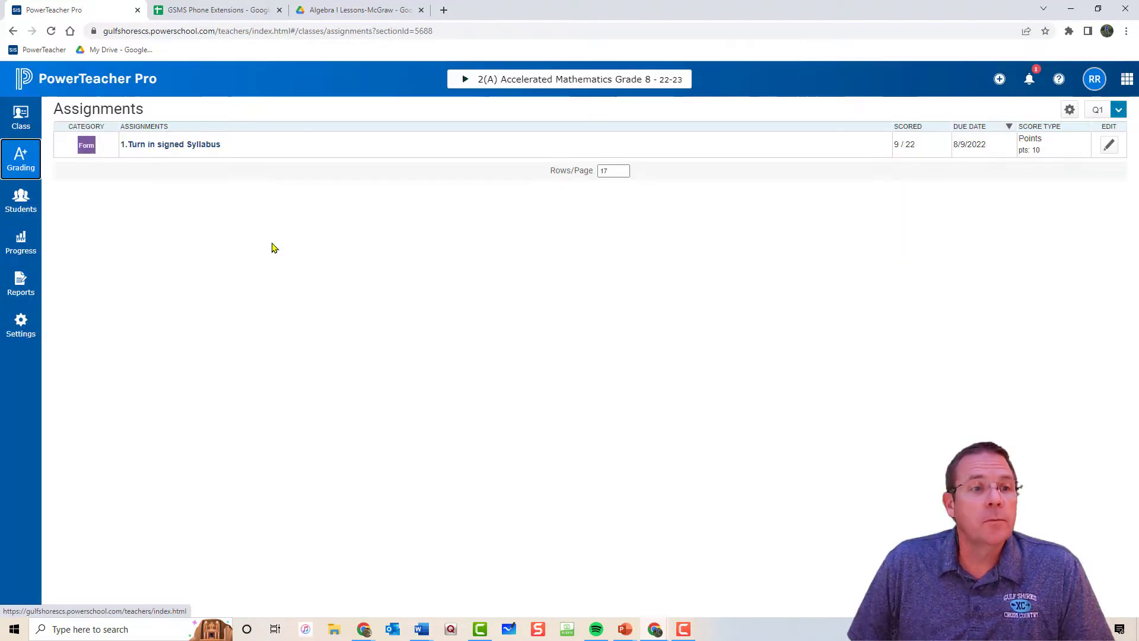
pyautogui.click(21, 325)
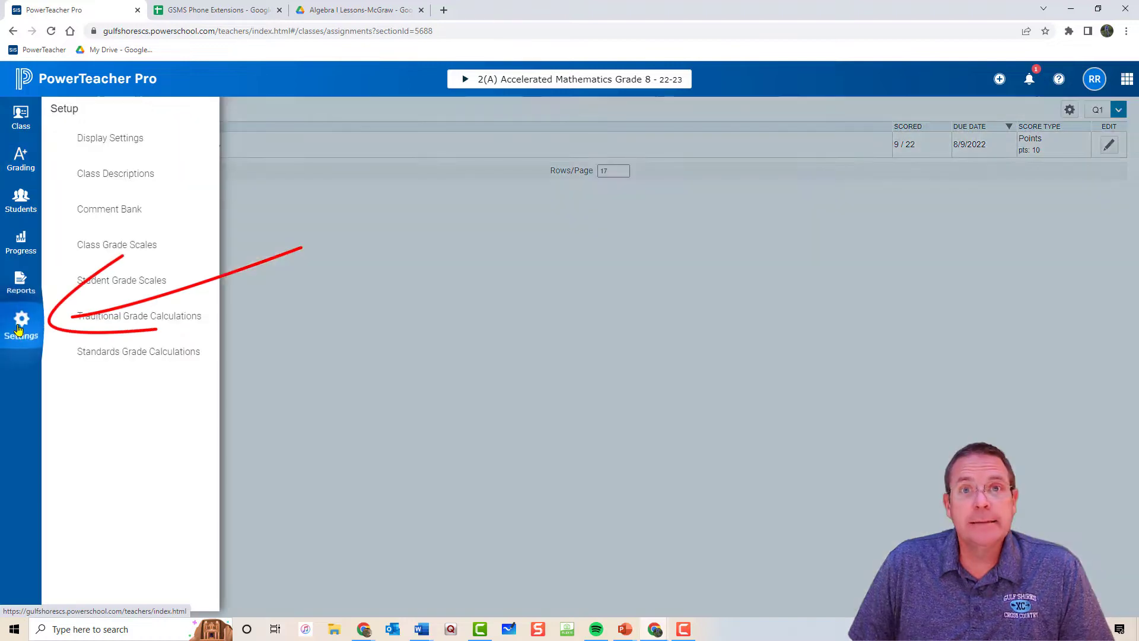
pyautogui.click(135, 317)
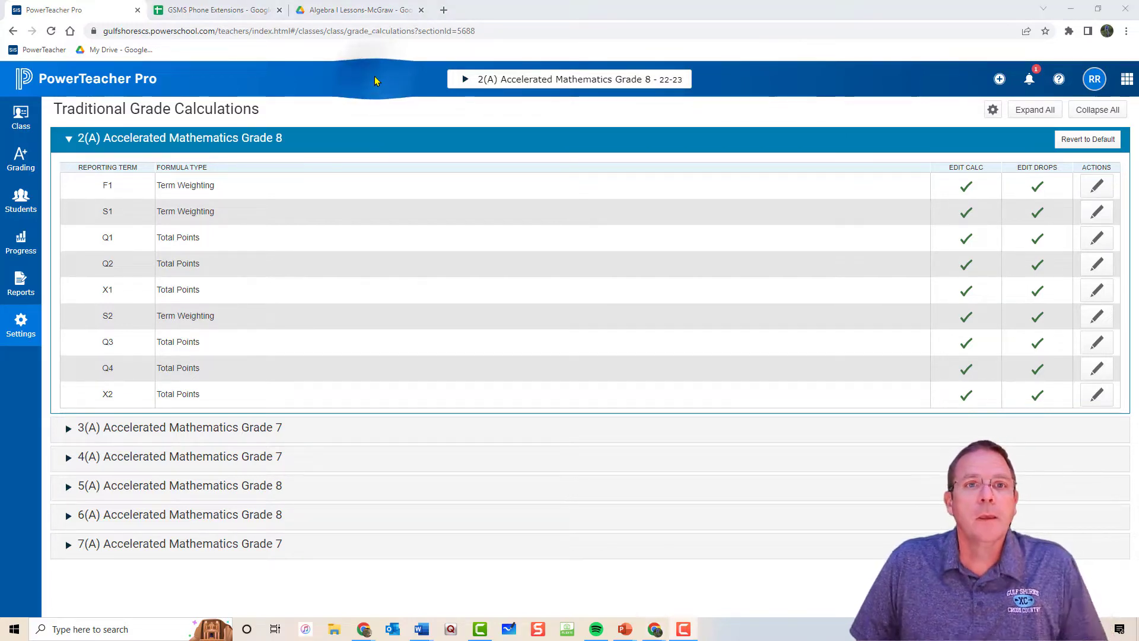
# Review the term-weighting formulas of the F1 and S1 reporting terms and save each one
pyautogui.click(1096, 188)
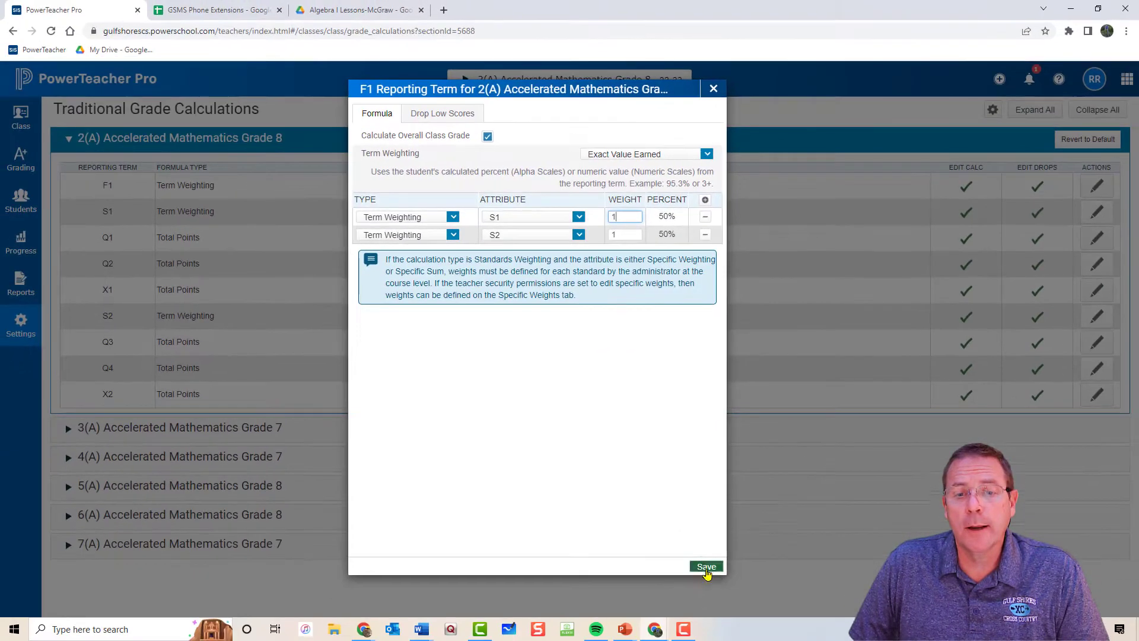
pyautogui.click(706, 567)
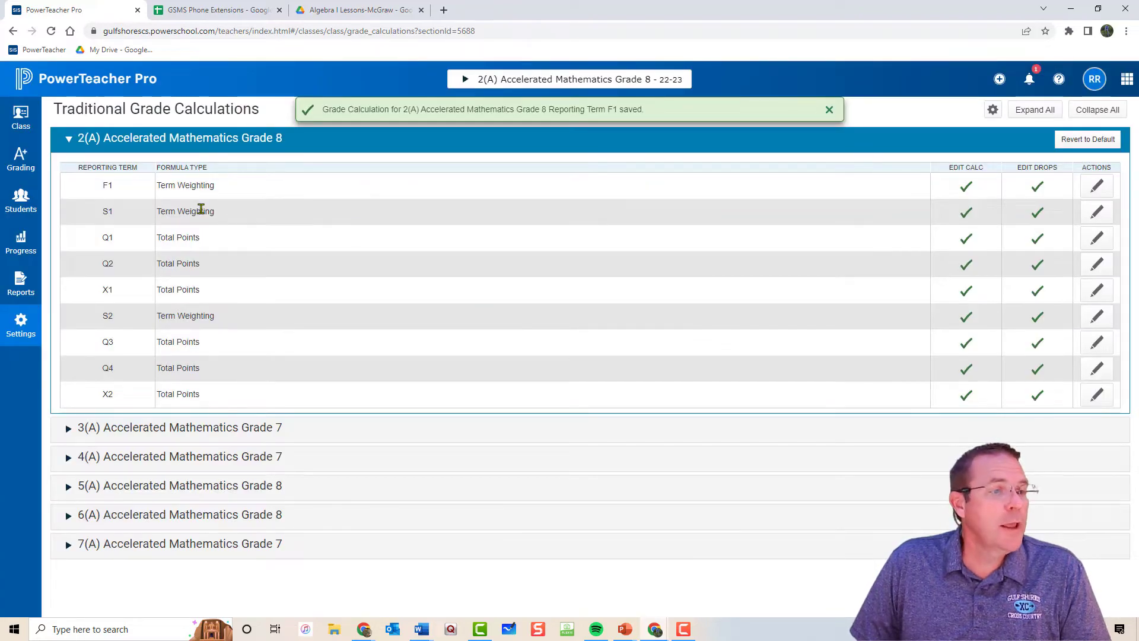
pyautogui.click(1097, 211)
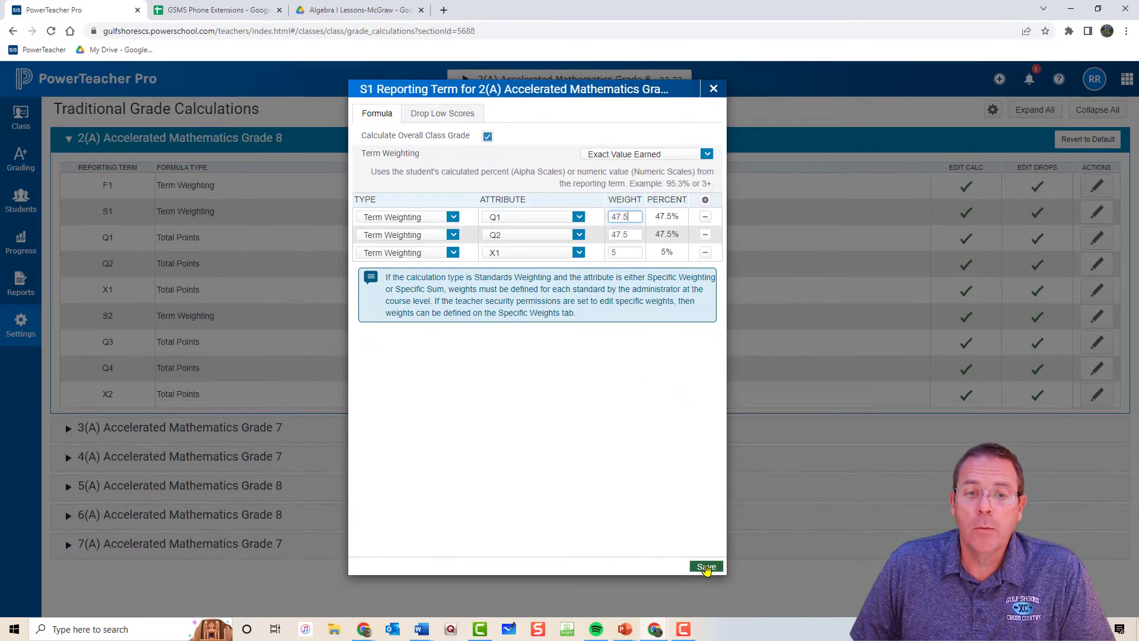
pyautogui.click(705, 567)
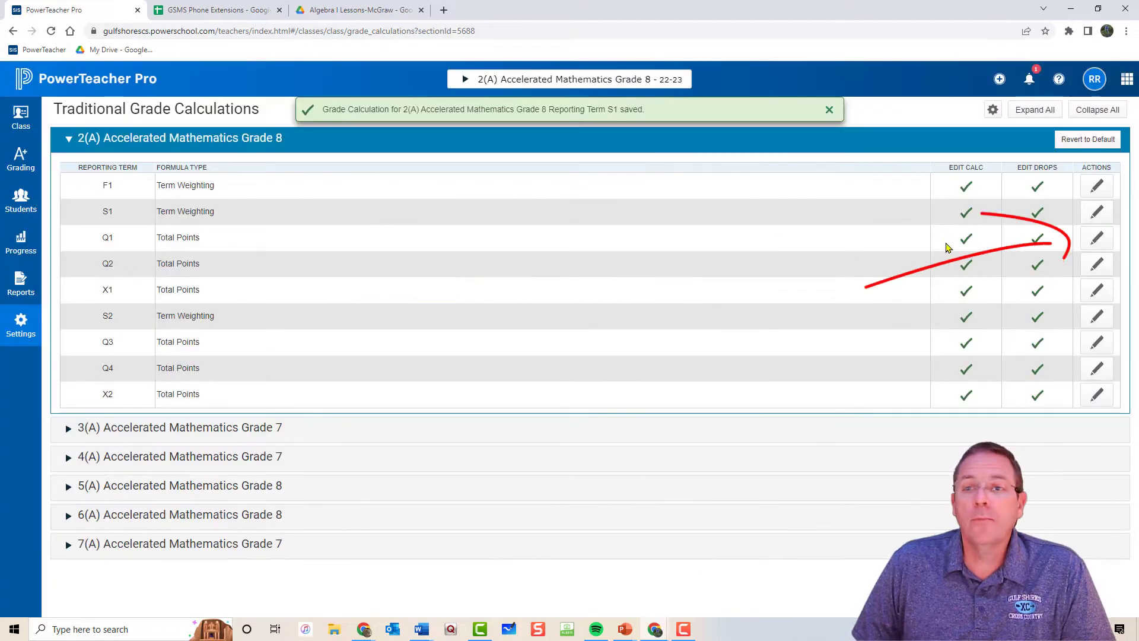
# Switch the Q1 formula to Category Weighting for the Summative category with a weight of 45
pyautogui.click(1096, 238)
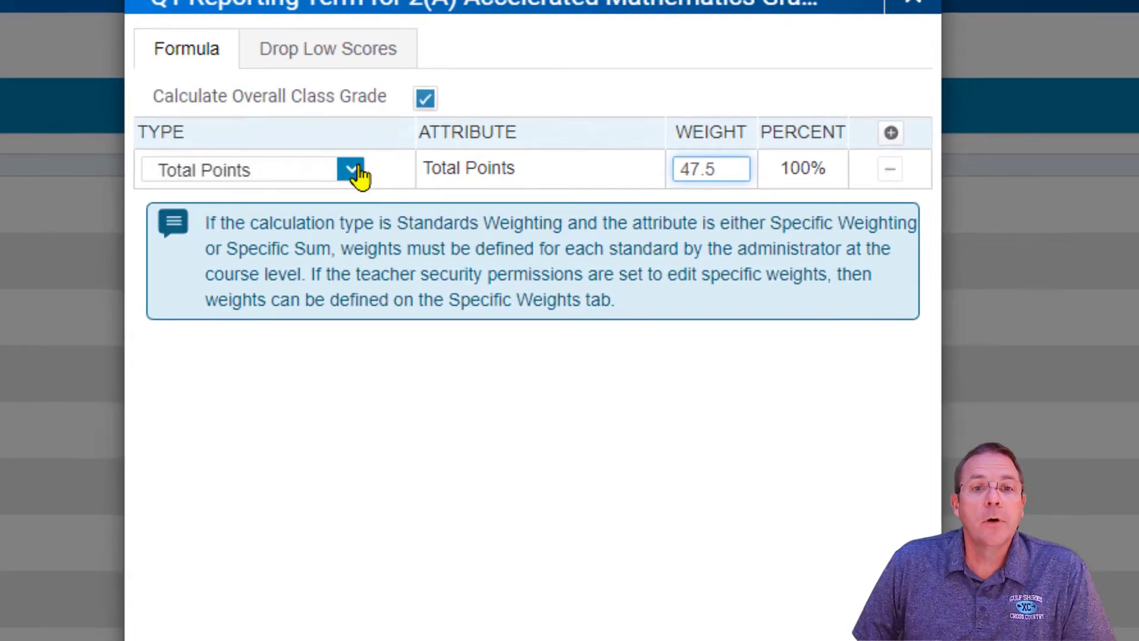
pyautogui.click(352, 171)
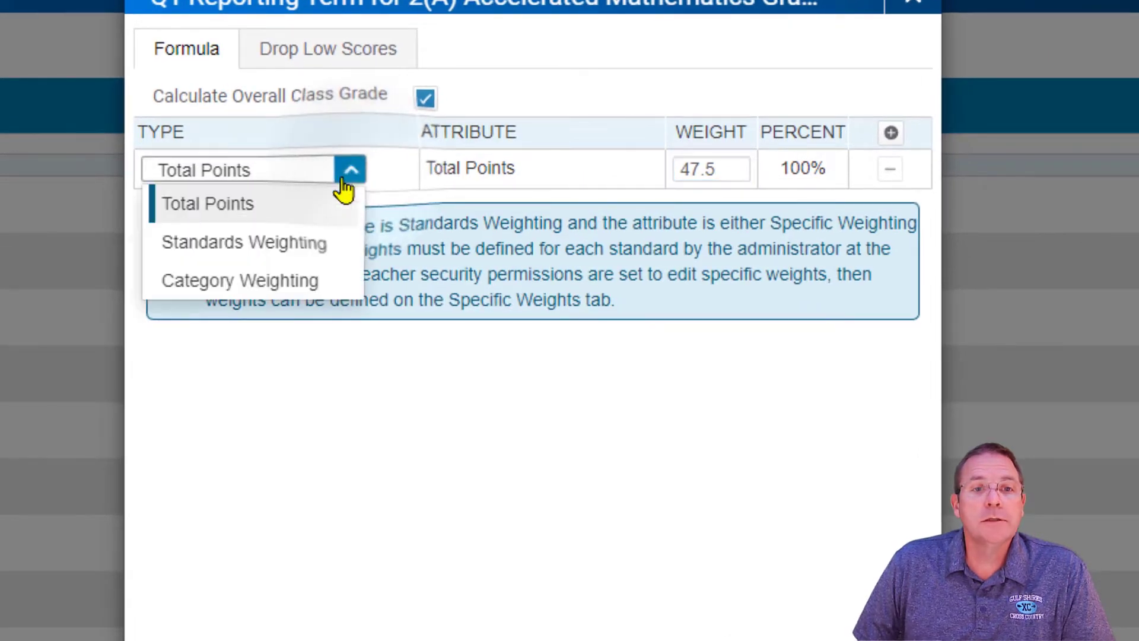
pyautogui.click(293, 290)
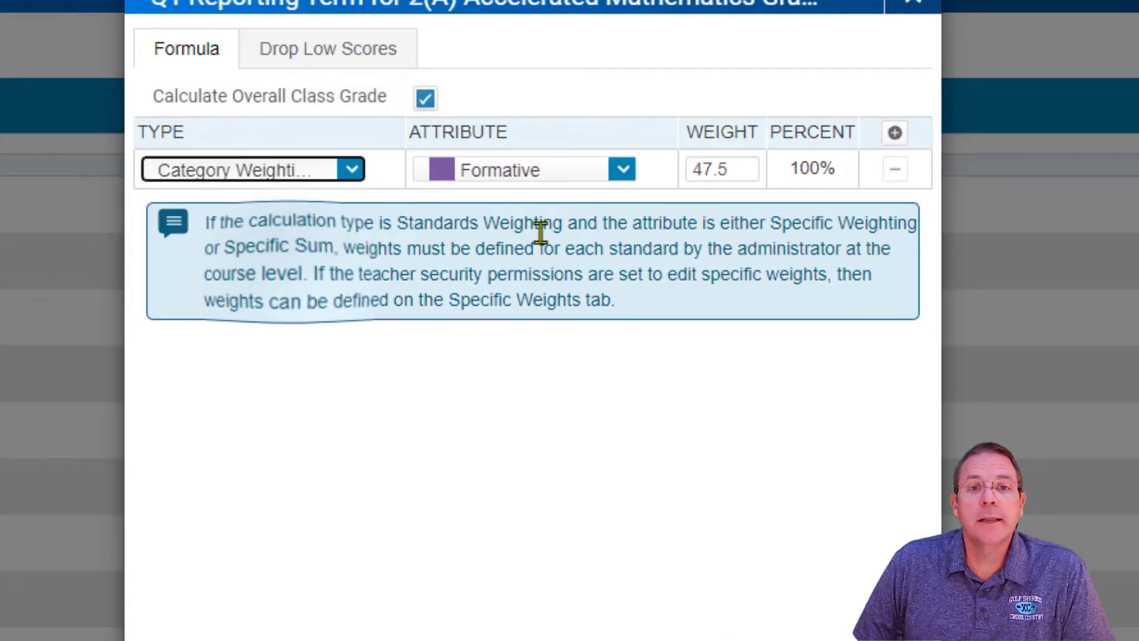
pyautogui.click(623, 170)
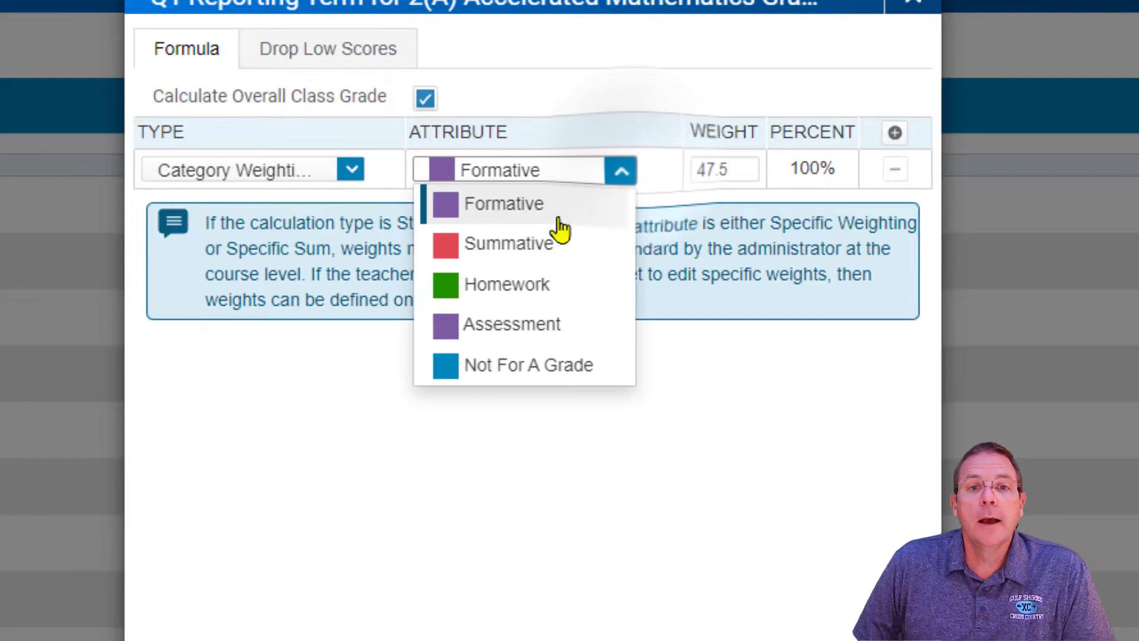
pyautogui.click(531, 252)
pyautogui.click(728, 167)
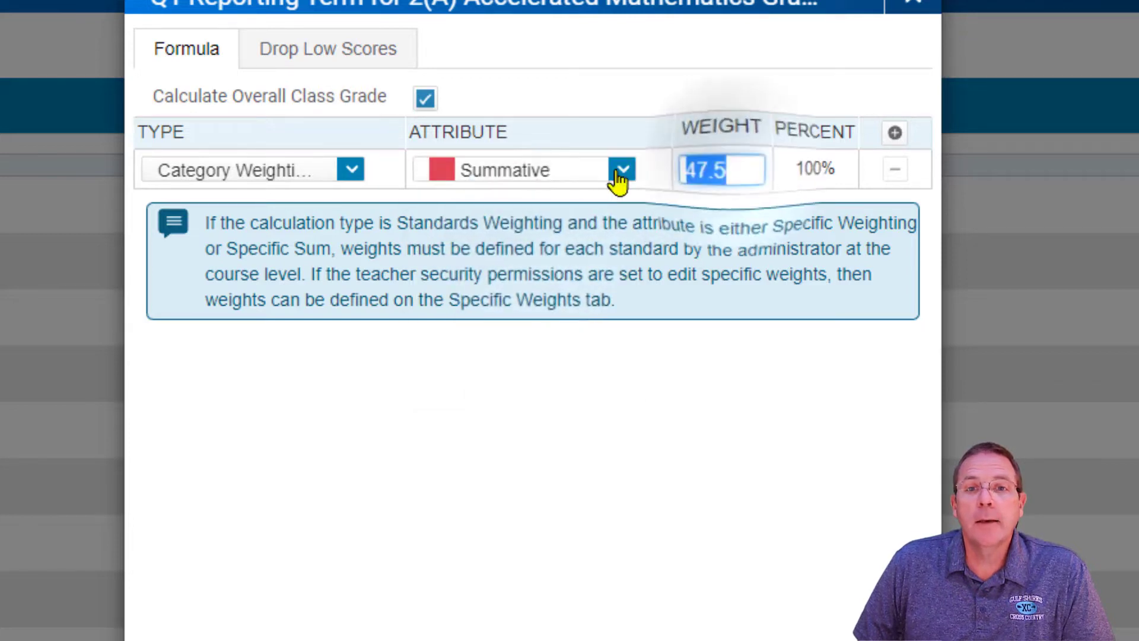
pyautogui.write('45')
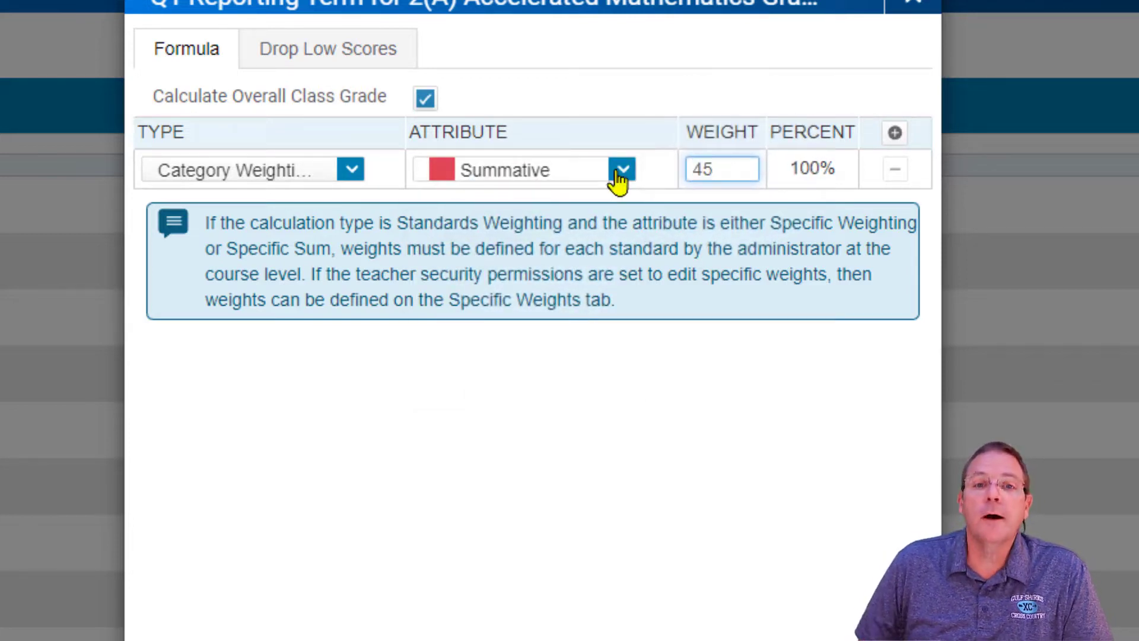
# Add a second Category Weighting row to Q1 for Formative with a weight of 55 and save the formula
pyautogui.click(893, 133)
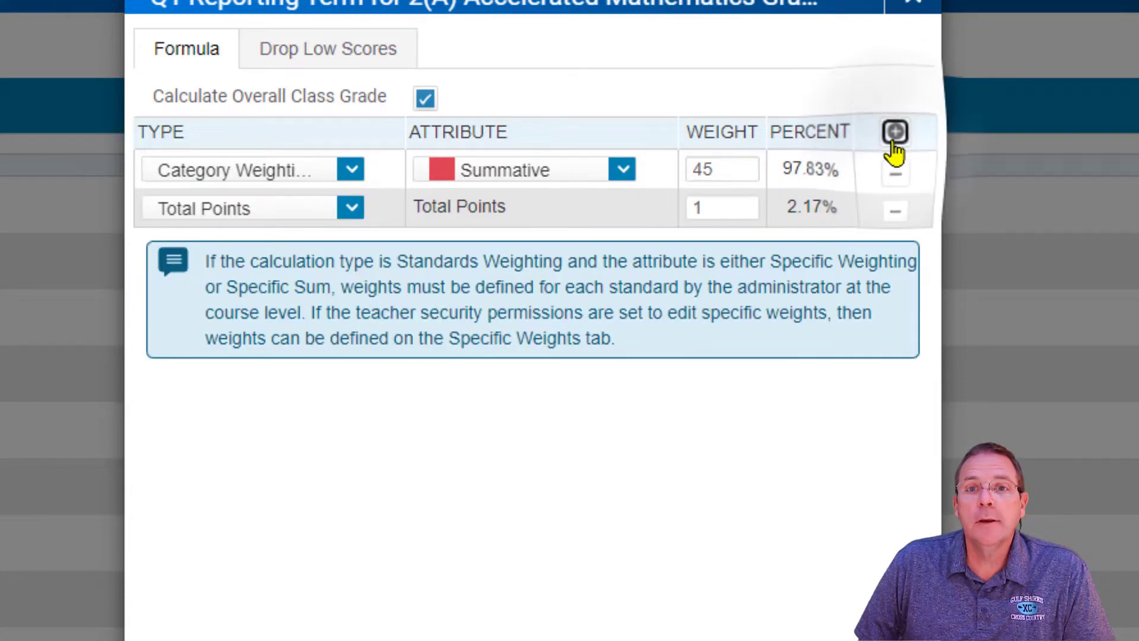
pyautogui.click(350, 210)
pyautogui.click(308, 321)
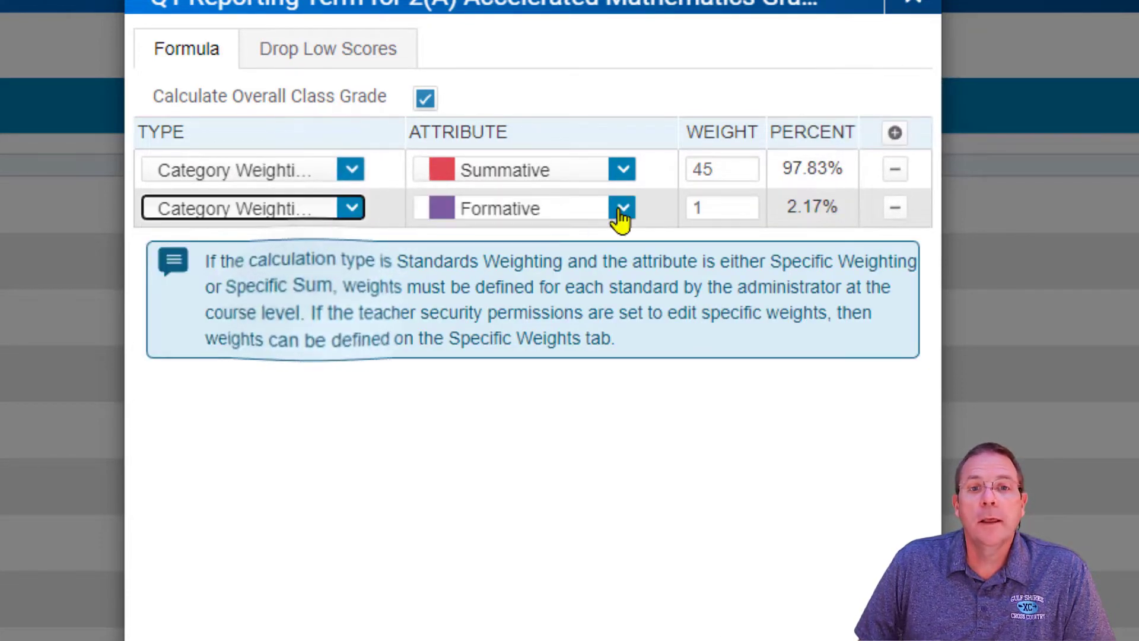
pyautogui.doubleClick(725, 201)
pyautogui.write('55')
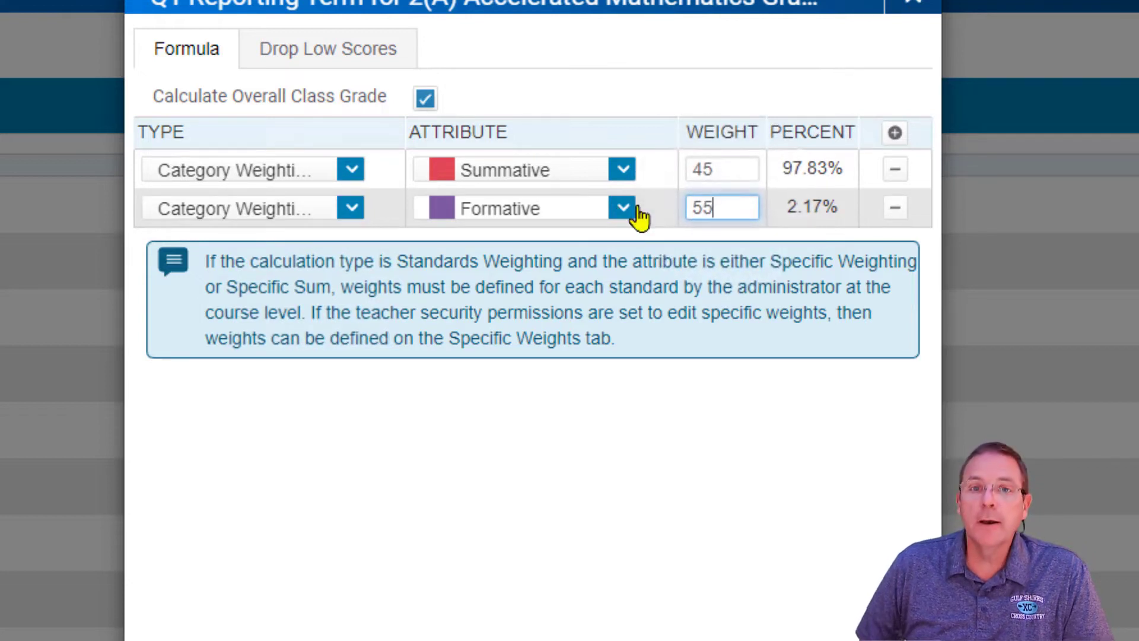
pyautogui.click(756, 475)
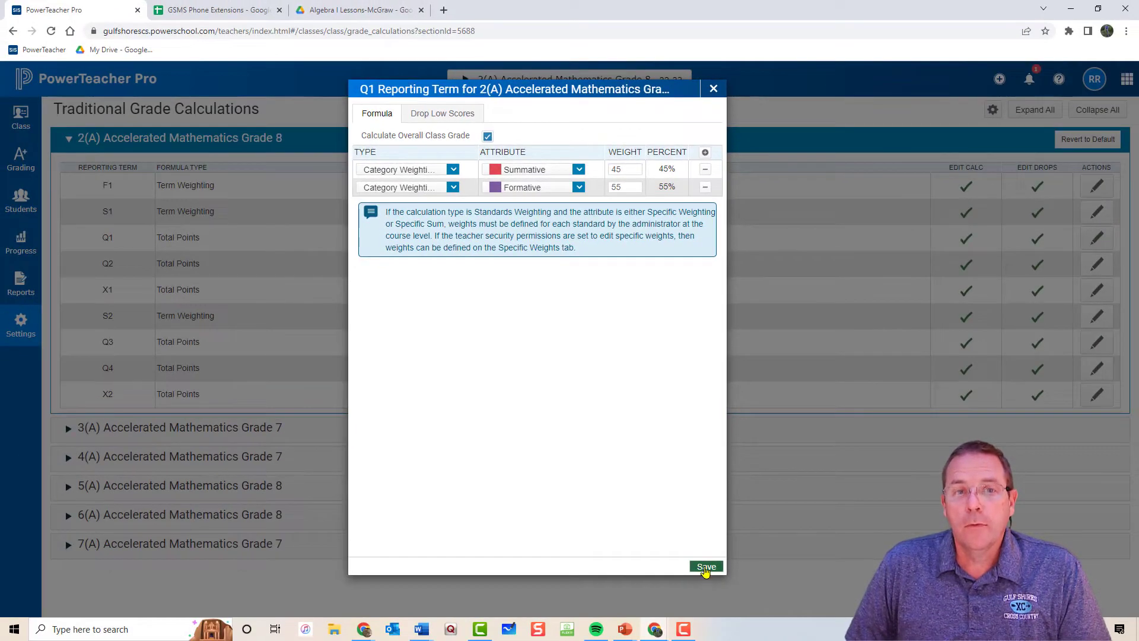
pyautogui.click(705, 567)
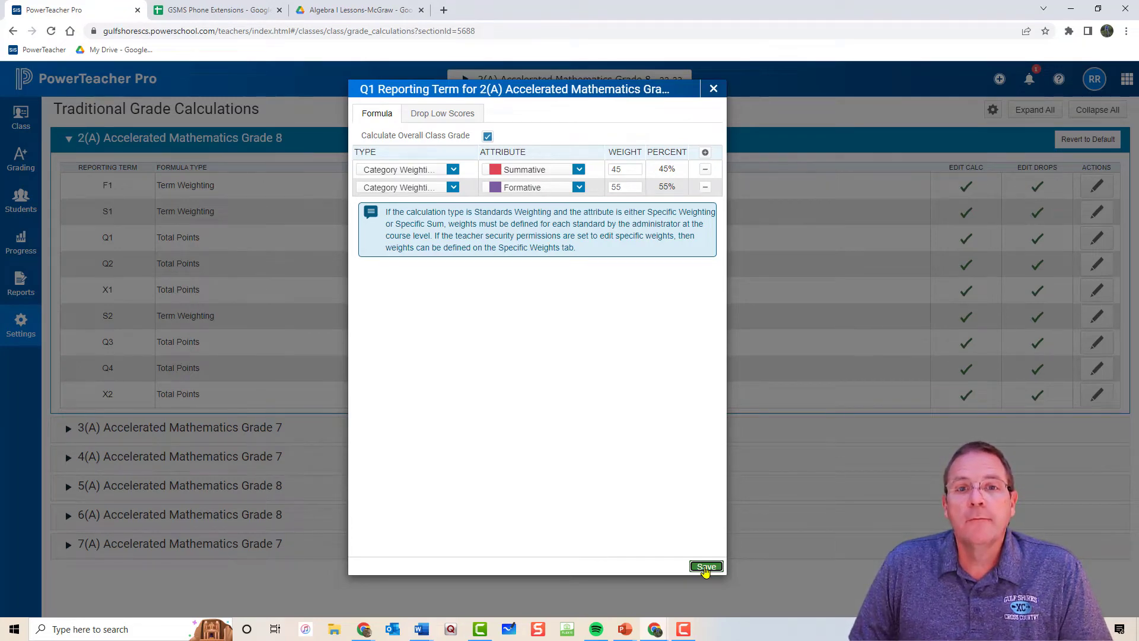
pyautogui.click(706, 567)
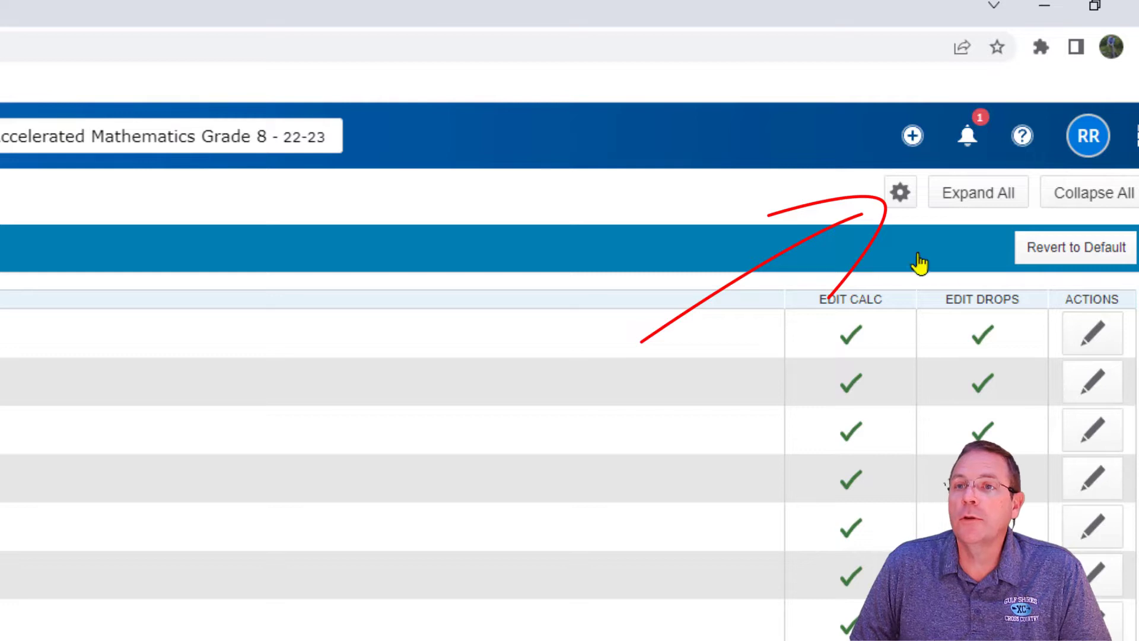
# Set up a grade calculation copy within a class, using 2(A) Accelerated Mathematics Grade 8 and Q1 (Category Weighting) as the source
pyautogui.click(900, 196)
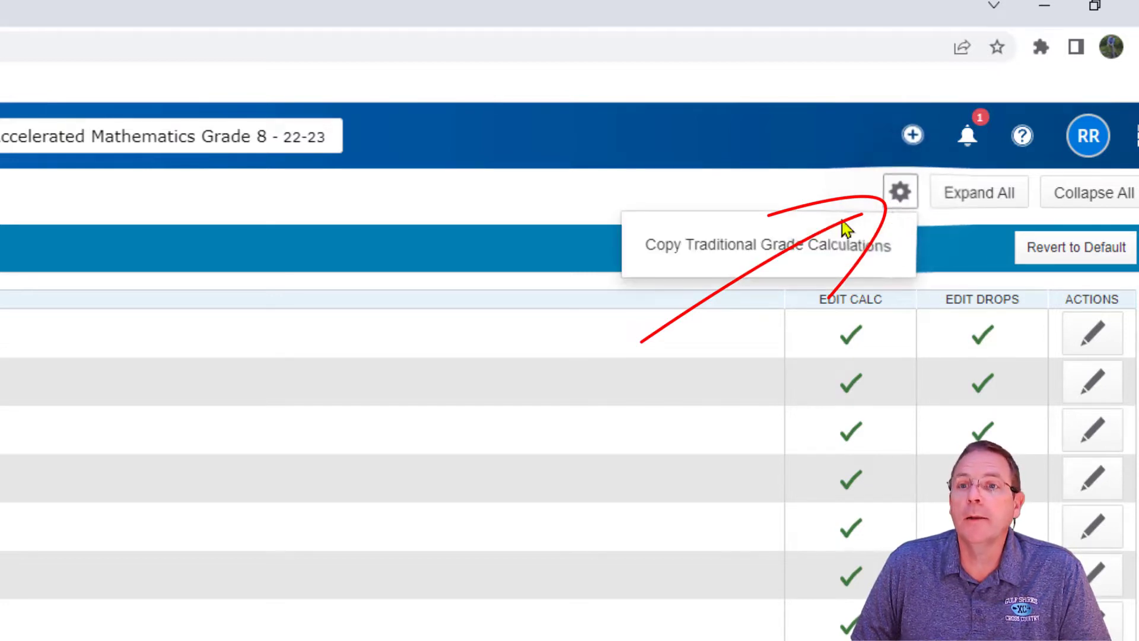
pyautogui.click(759, 245)
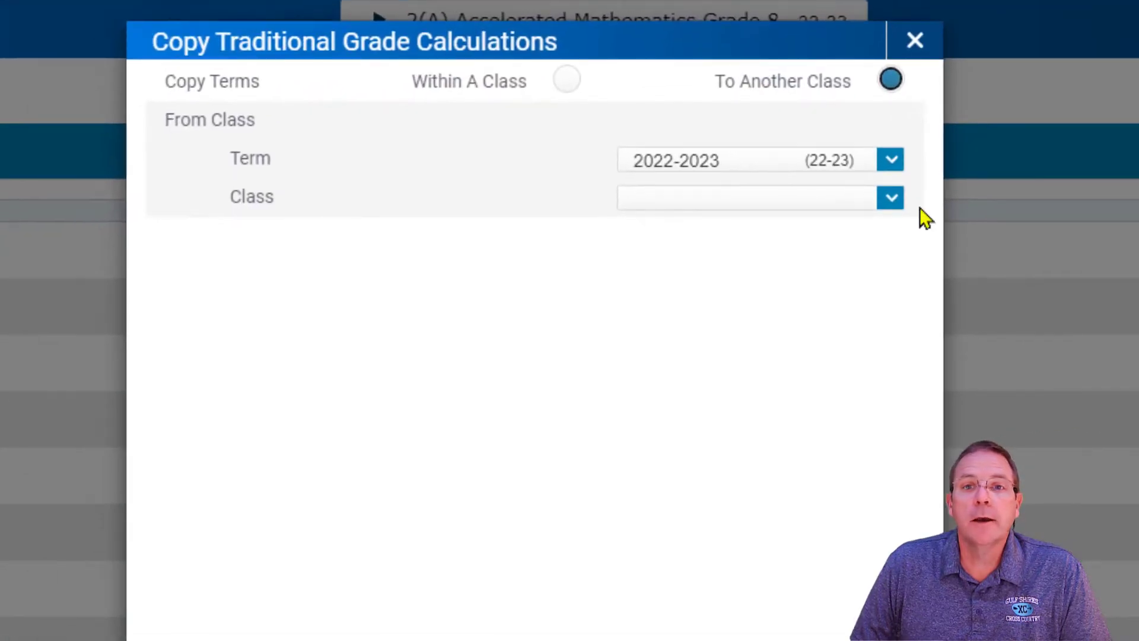
pyautogui.click(573, 81)
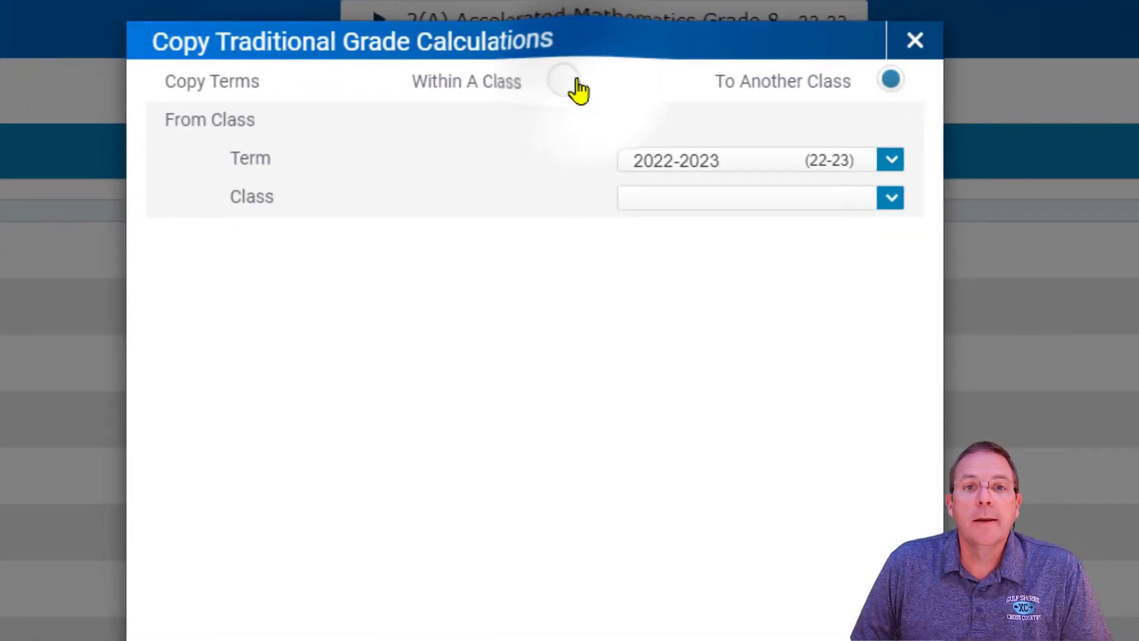
pyautogui.click(891, 159)
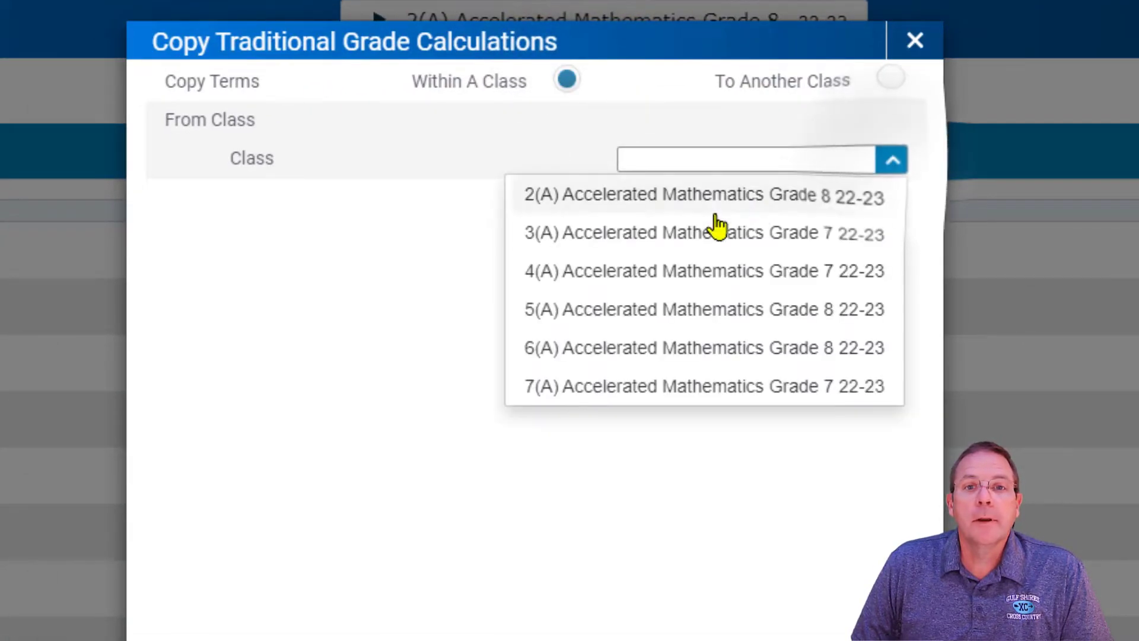
pyautogui.click(724, 198)
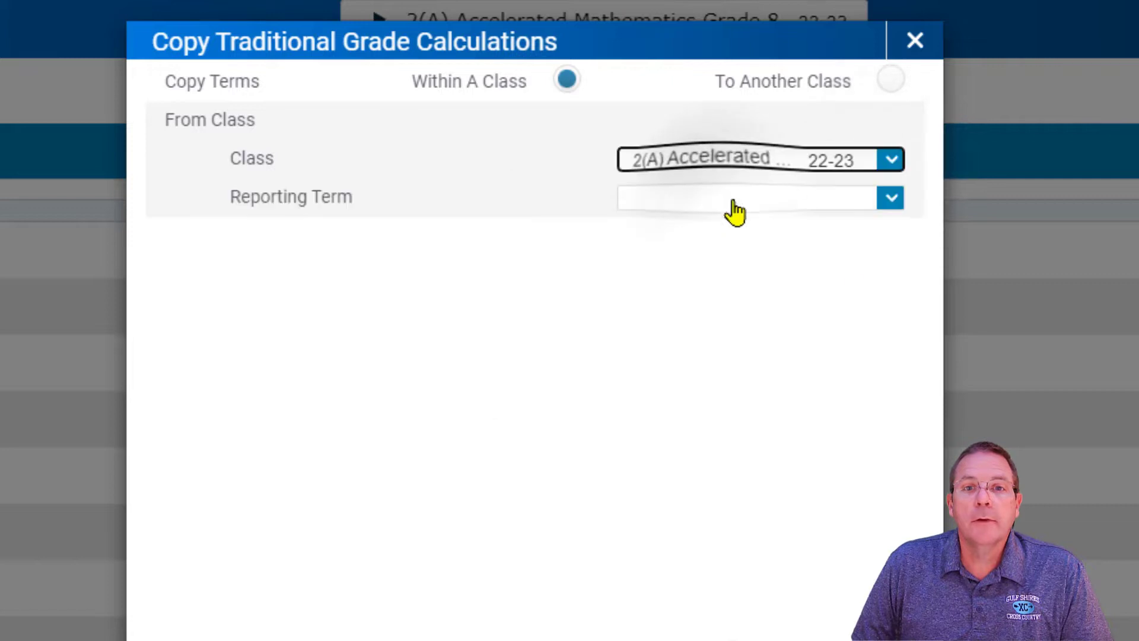
pyautogui.click(883, 203)
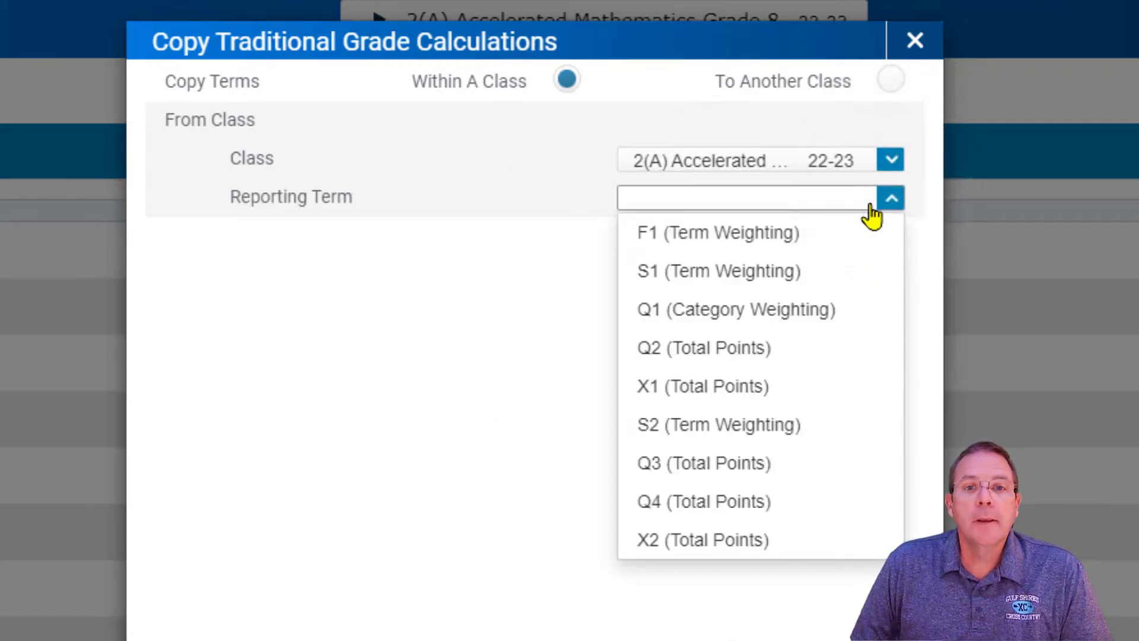
pyautogui.click(770, 322)
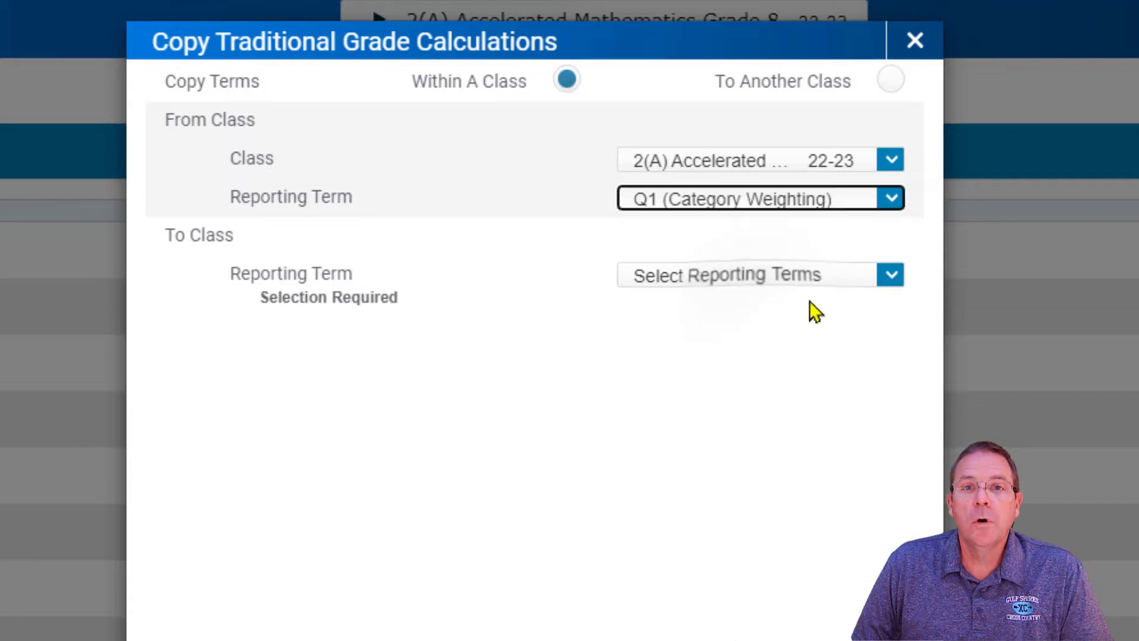
# Choose Q2, Q3 and Q4 as the destination reporting terms, validate the selection and copy the calculation
pyautogui.click(883, 283)
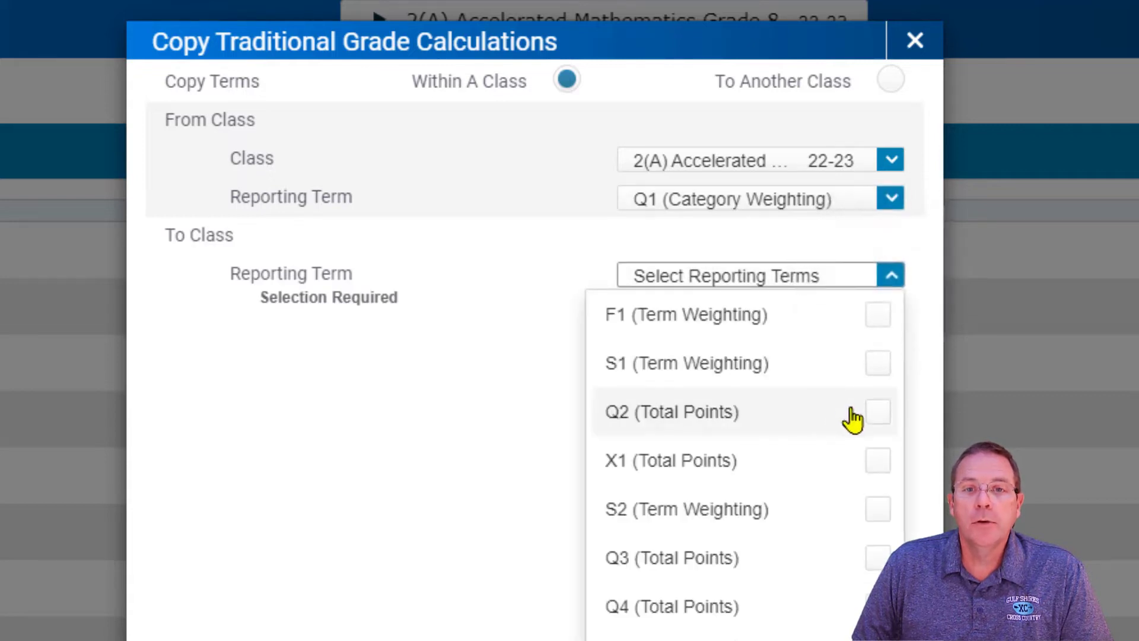
pyautogui.click(875, 414)
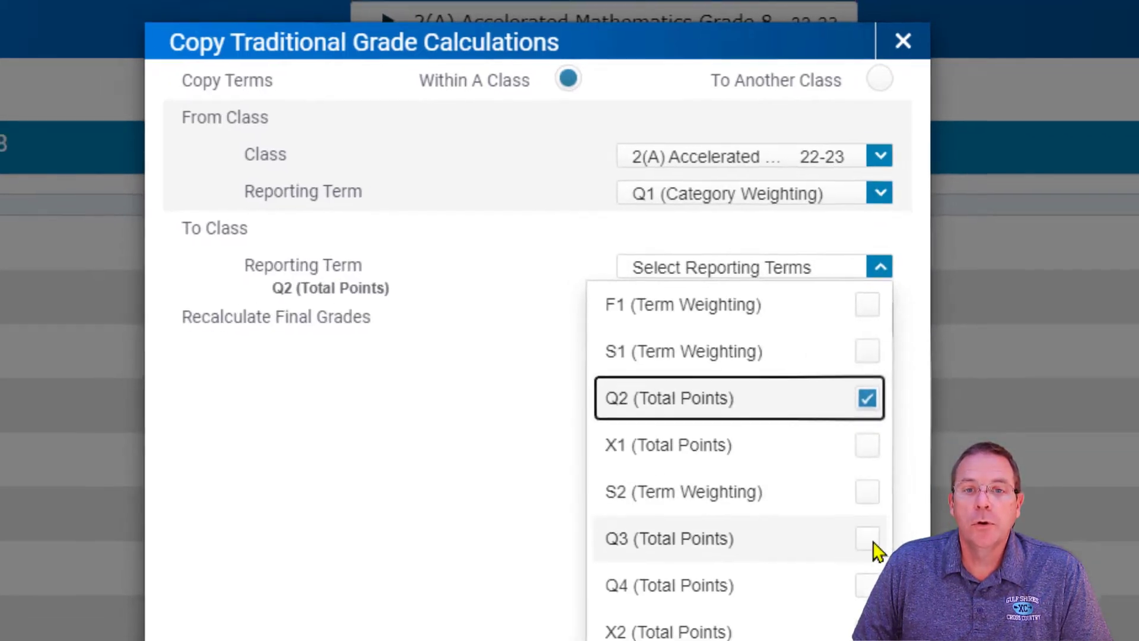
pyautogui.click(869, 541)
pyautogui.click(867, 587)
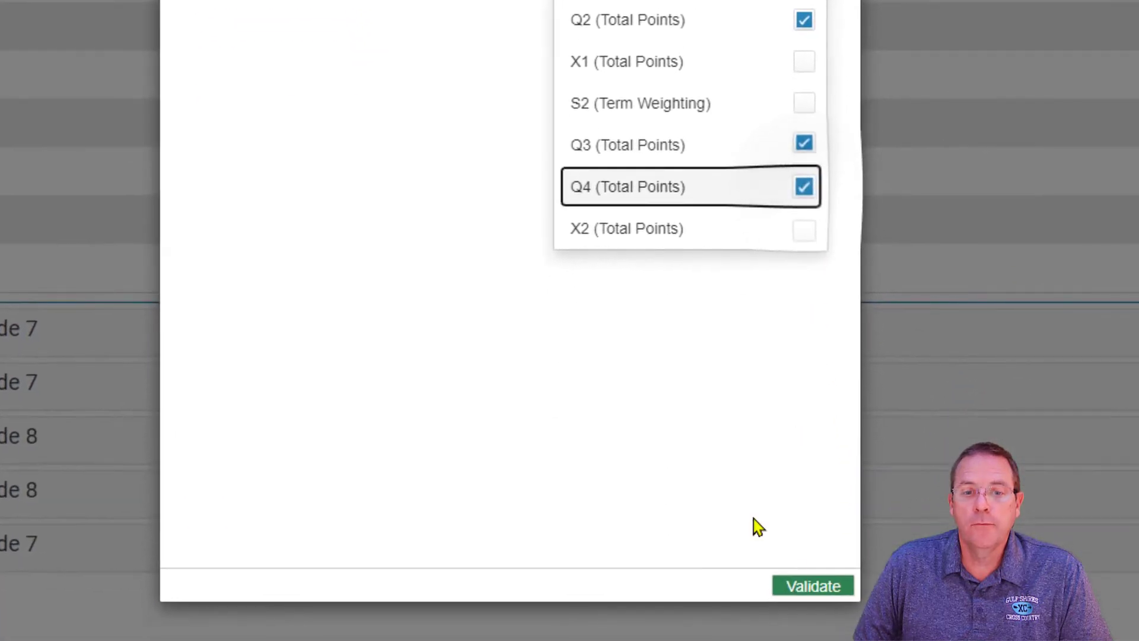
pyautogui.click(810, 586)
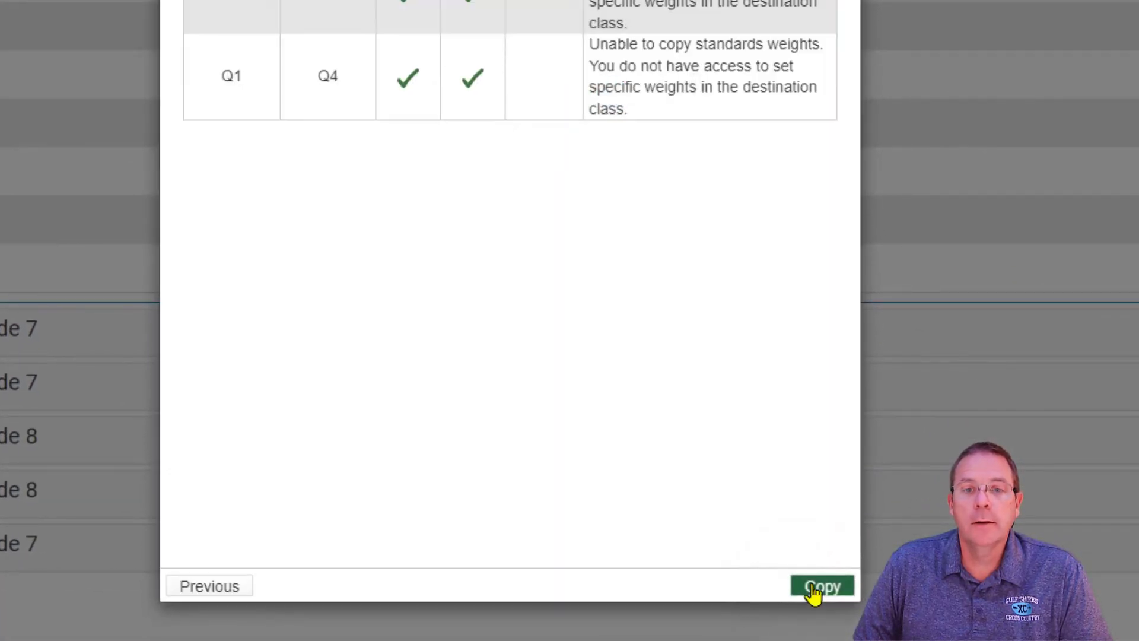
pyautogui.click(815, 589)
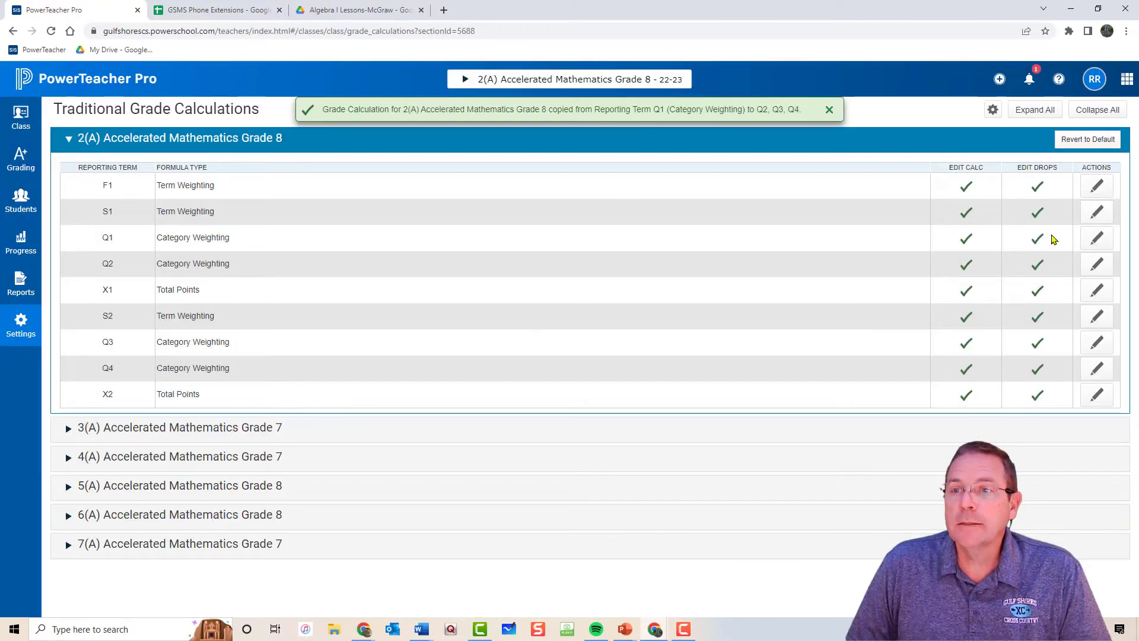
# Check the category weights copied into the Q2 formula and close it
pyautogui.click(1096, 266)
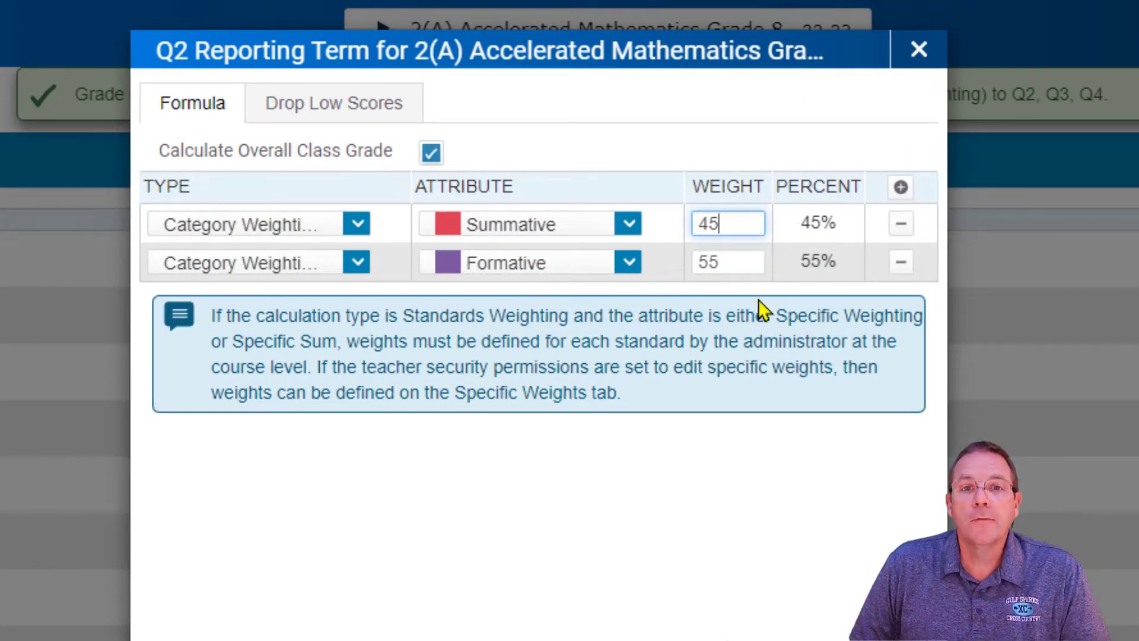
pyautogui.click(920, 50)
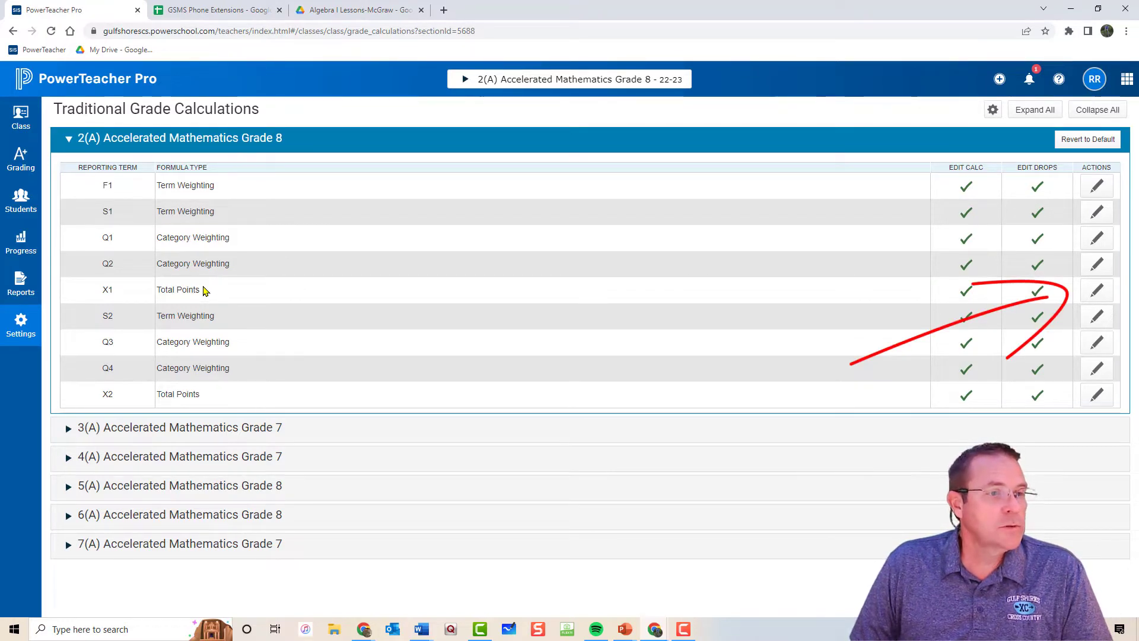
# Set the Total Points weight of the X1 reporting term to 100 and save the formula
pyautogui.click(231, 295)
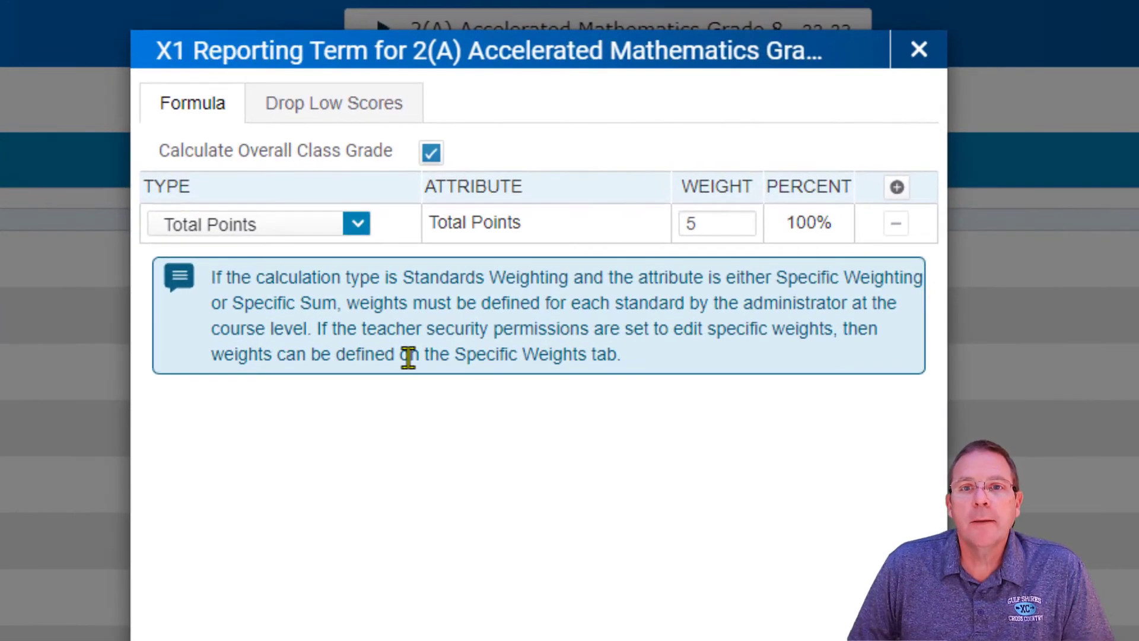
pyautogui.doubleClick(639, 176)
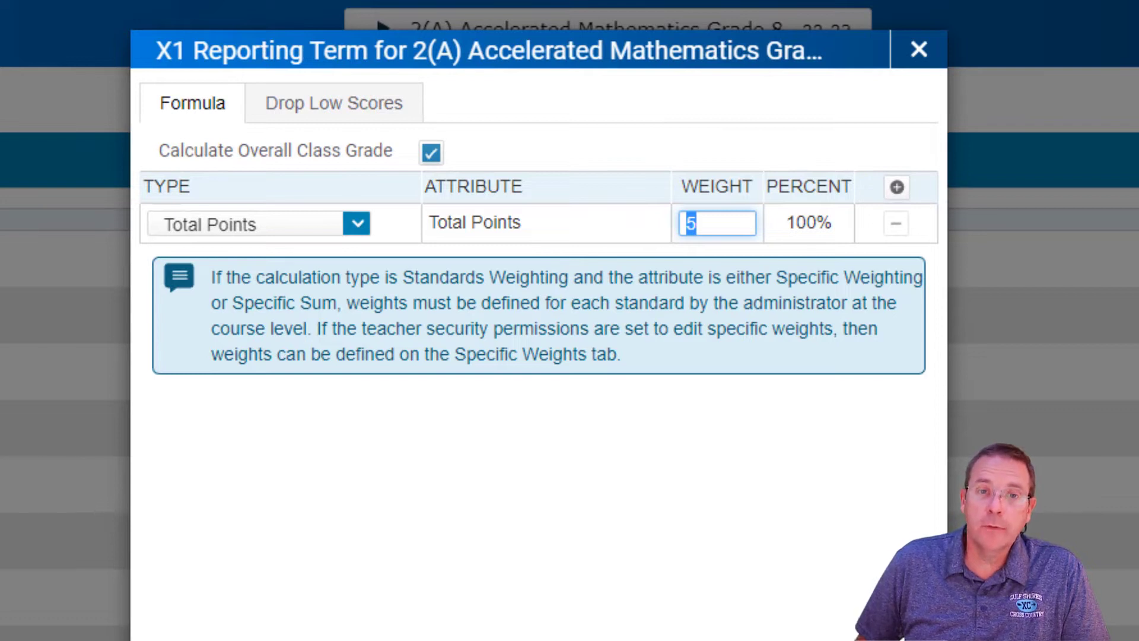
pyautogui.write('100')
pyautogui.press('Tab')
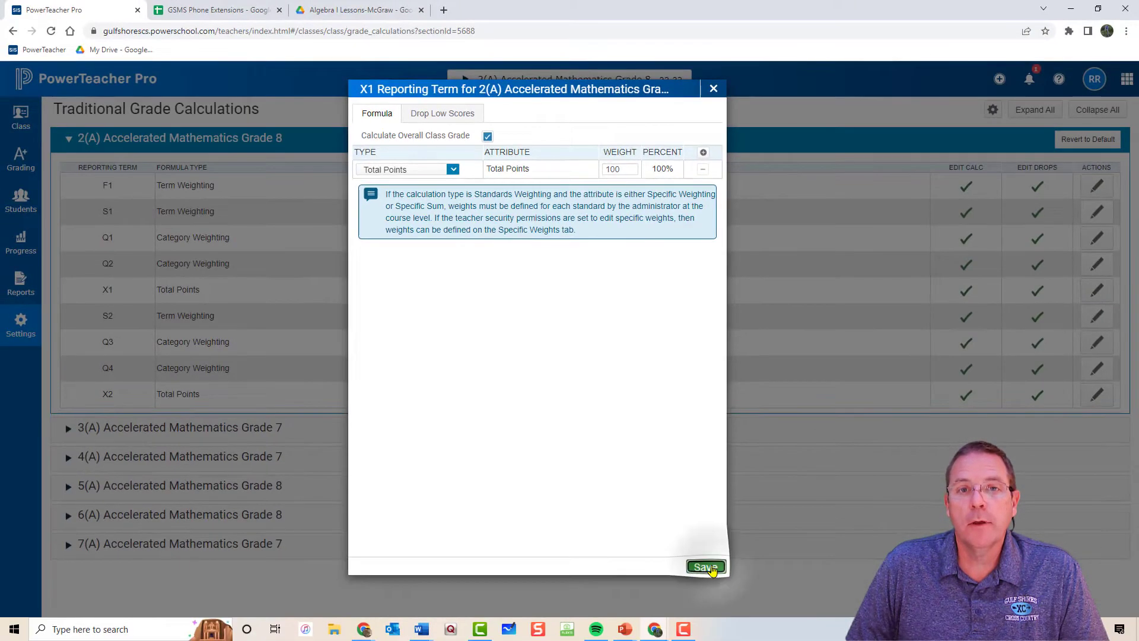
pyautogui.click(707, 566)
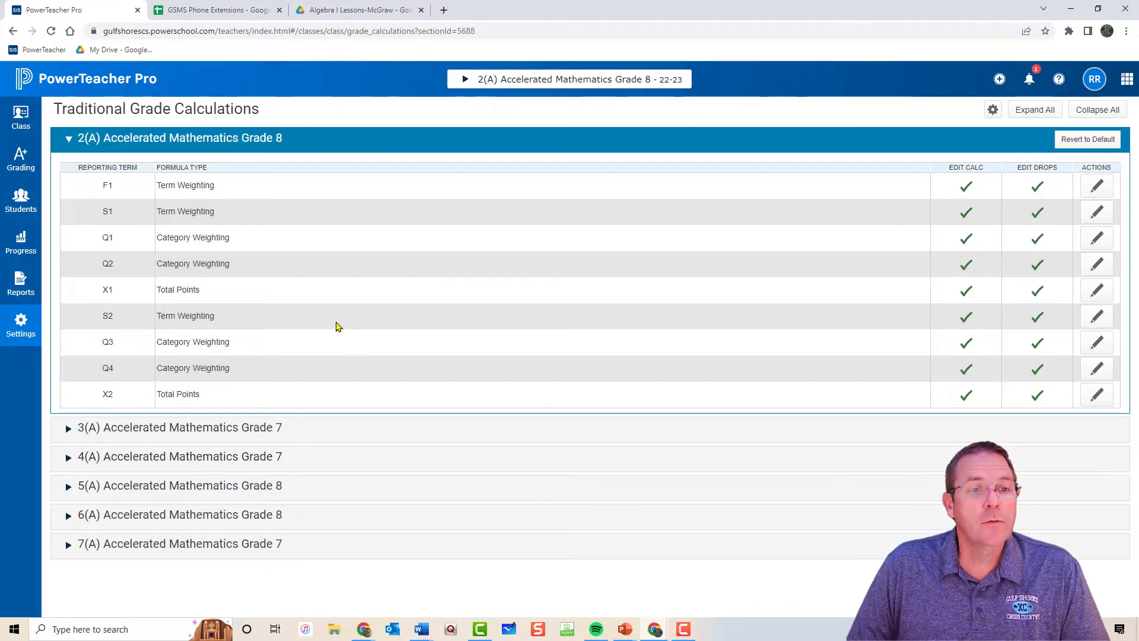
# Add a third row to the S2 formula of 2(A) Accelerated Mathematics Grade 8, using Term Weighting for X2
pyautogui.click(1096, 316)
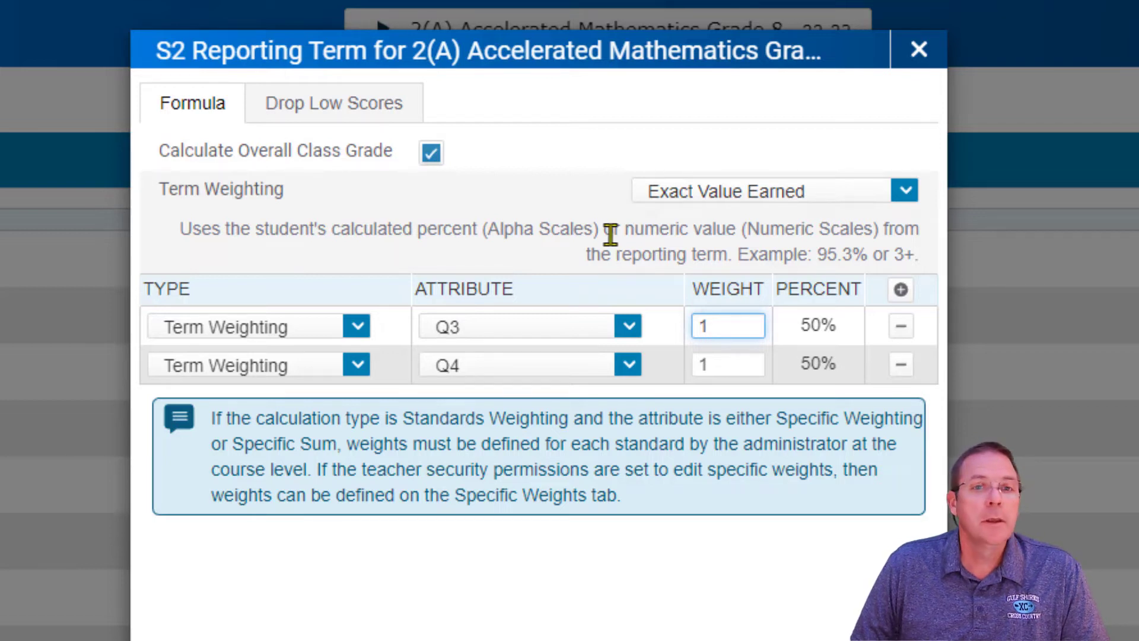
pyautogui.click(899, 290)
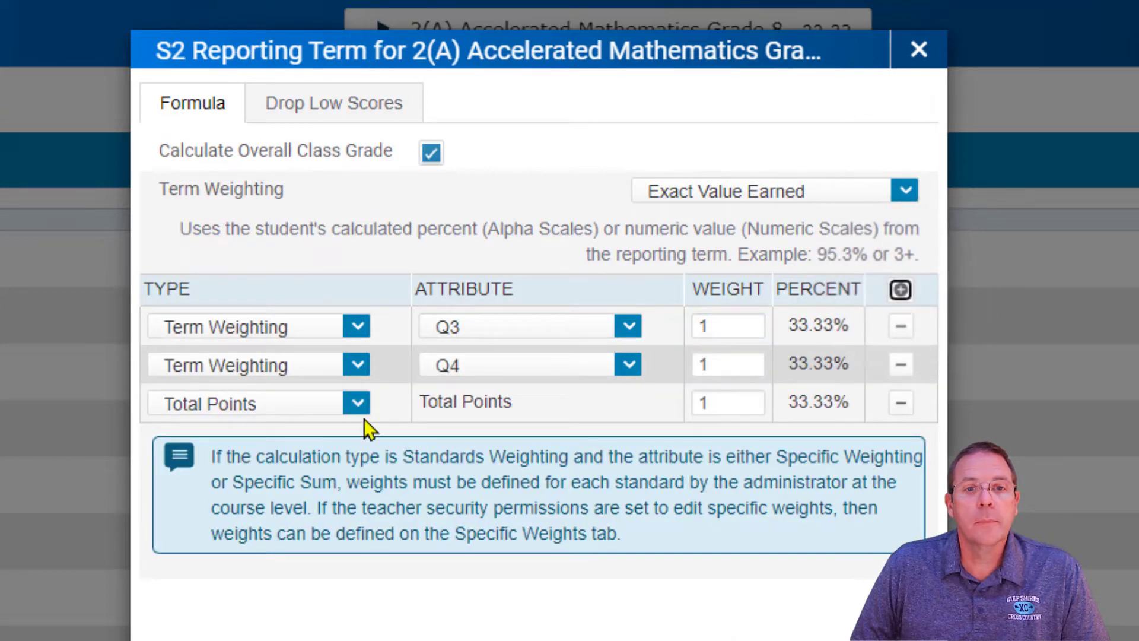
pyautogui.click(356, 403)
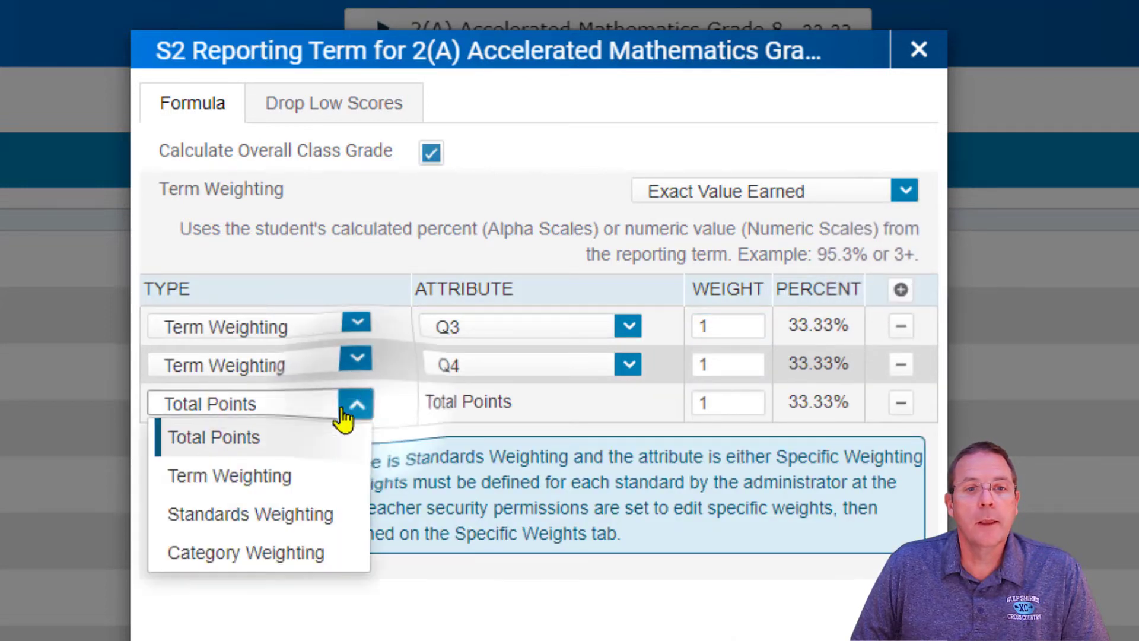
pyautogui.click(318, 478)
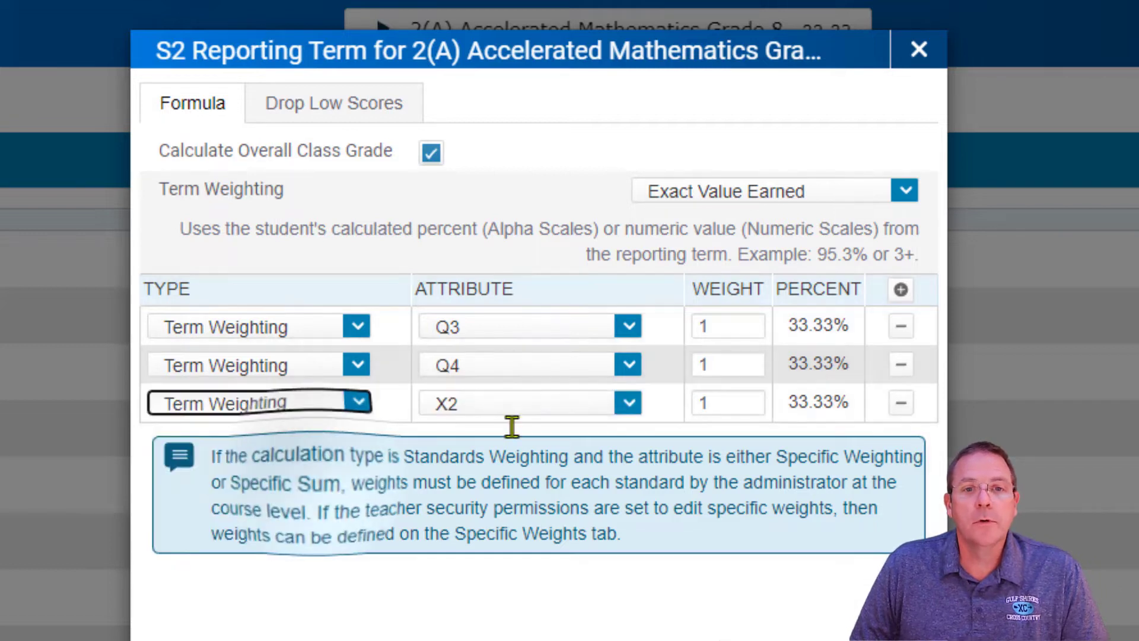
# Weight the S2 terms as Q3 47.5, Q4 47.5 and X2 5, and save the formula
pyautogui.click(735, 324)
pyautogui.doubleClick(735, 323)
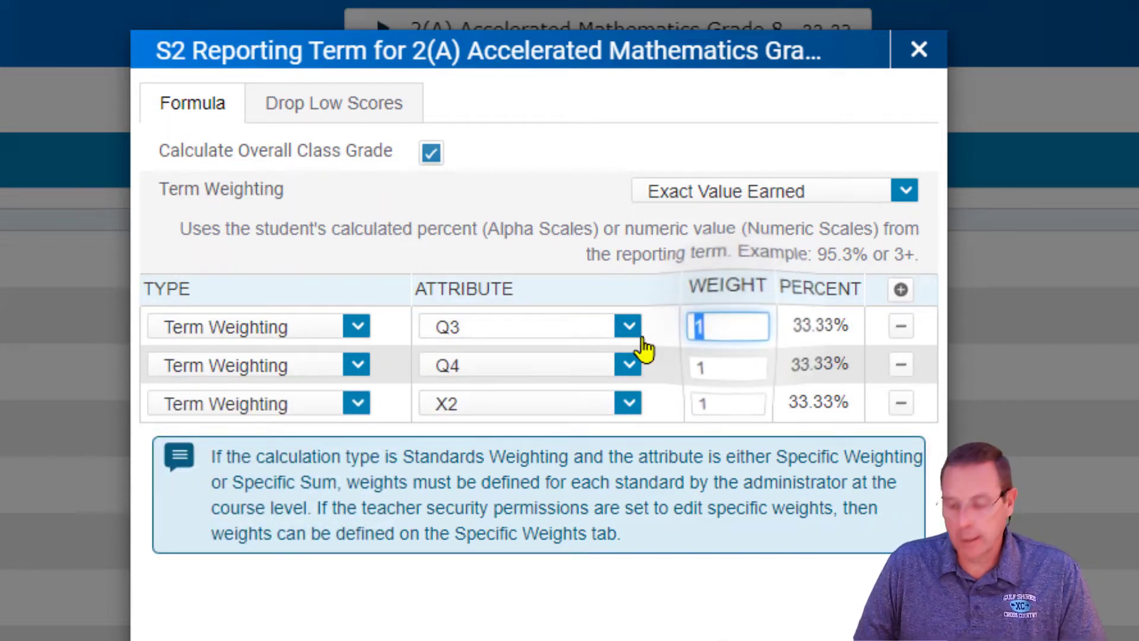
pyautogui.write('47.5')
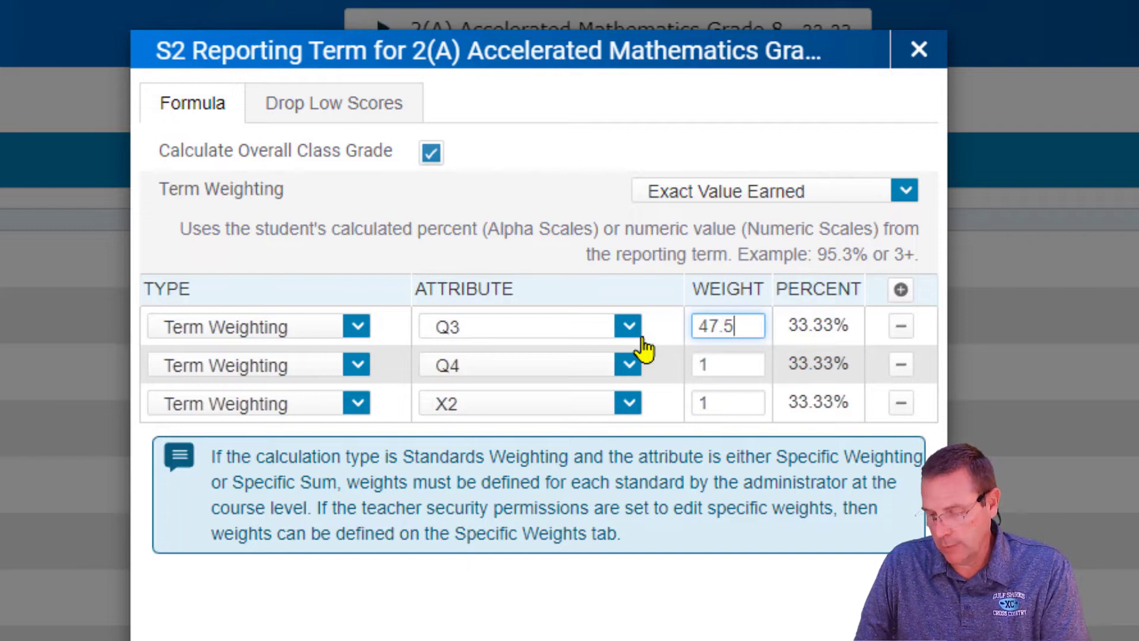
pyautogui.press('Tab')
pyautogui.write('47')
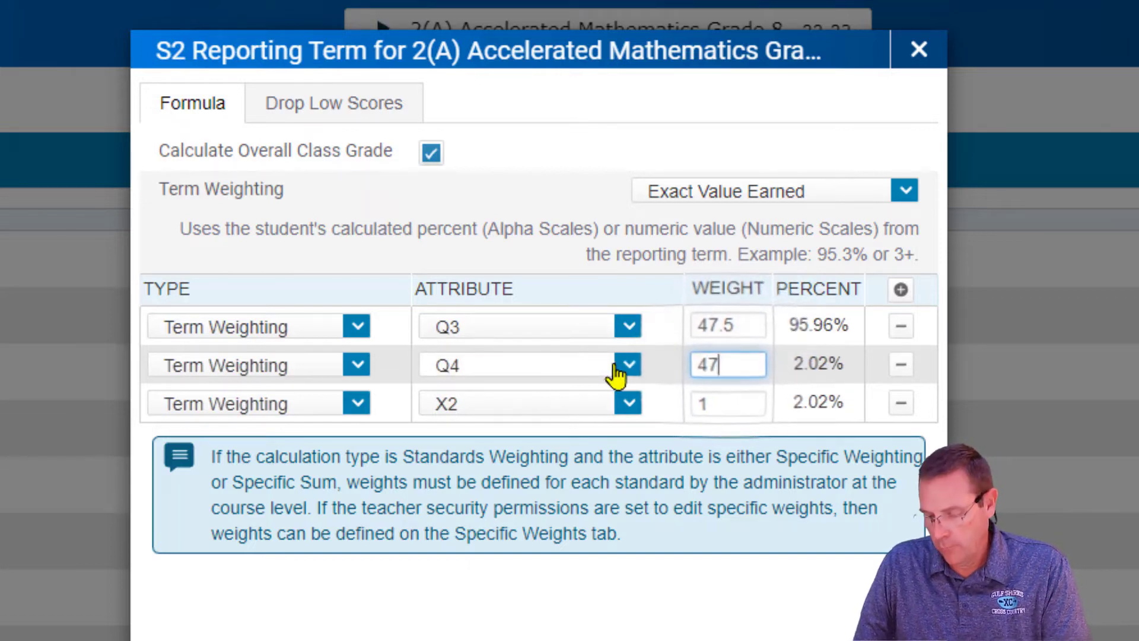
pyautogui.write('.5')
pyautogui.press('Tab')
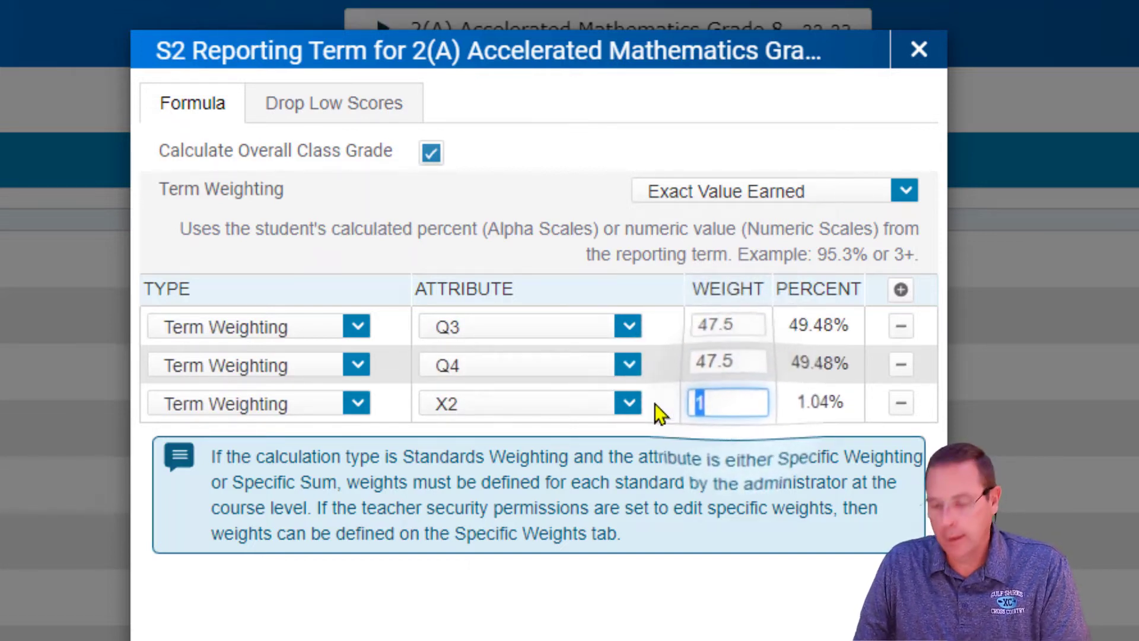
pyautogui.write('5')
pyautogui.press('Tab')
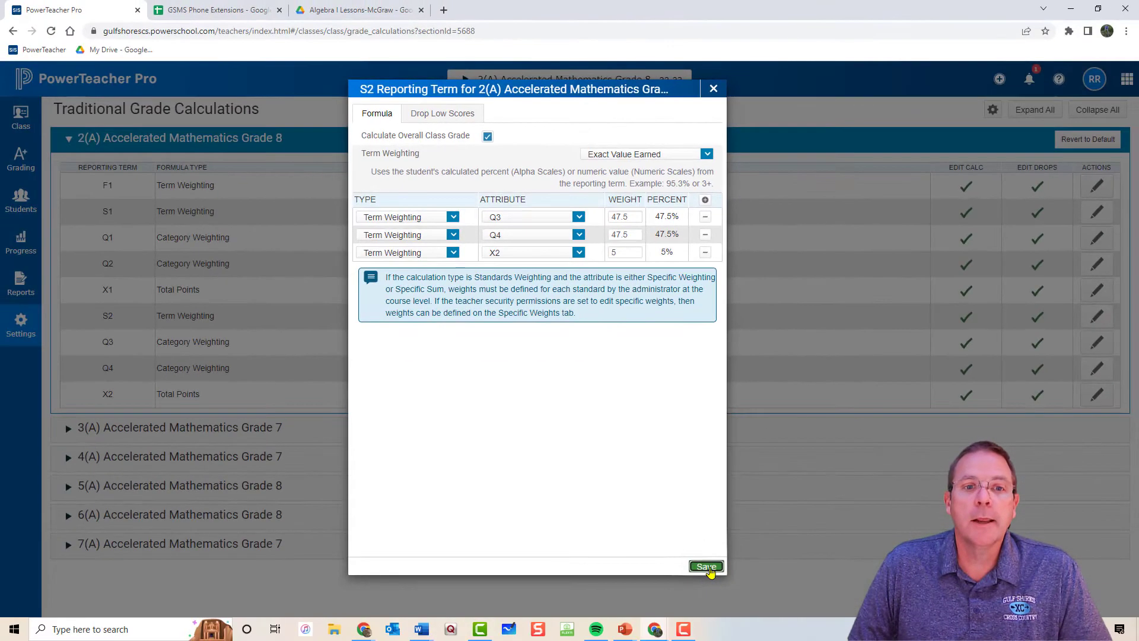
pyautogui.click(706, 566)
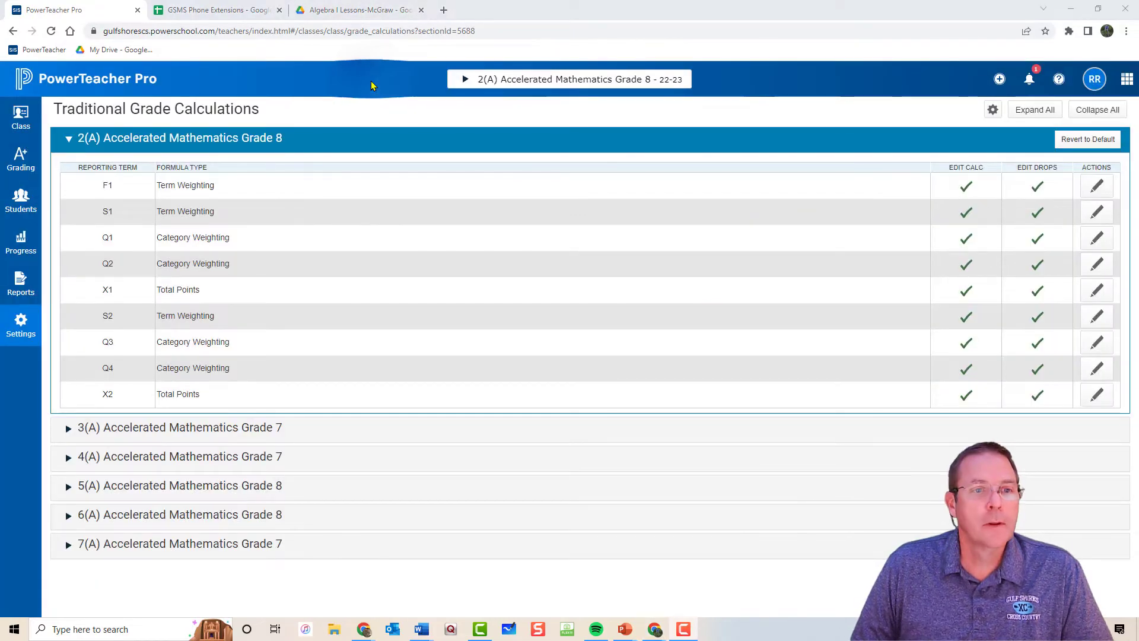
# Check the category weights in the Q3 and Q4 formulas of 2(A) Accelerated Mathematics Grade 8
pyautogui.click(1098, 345)
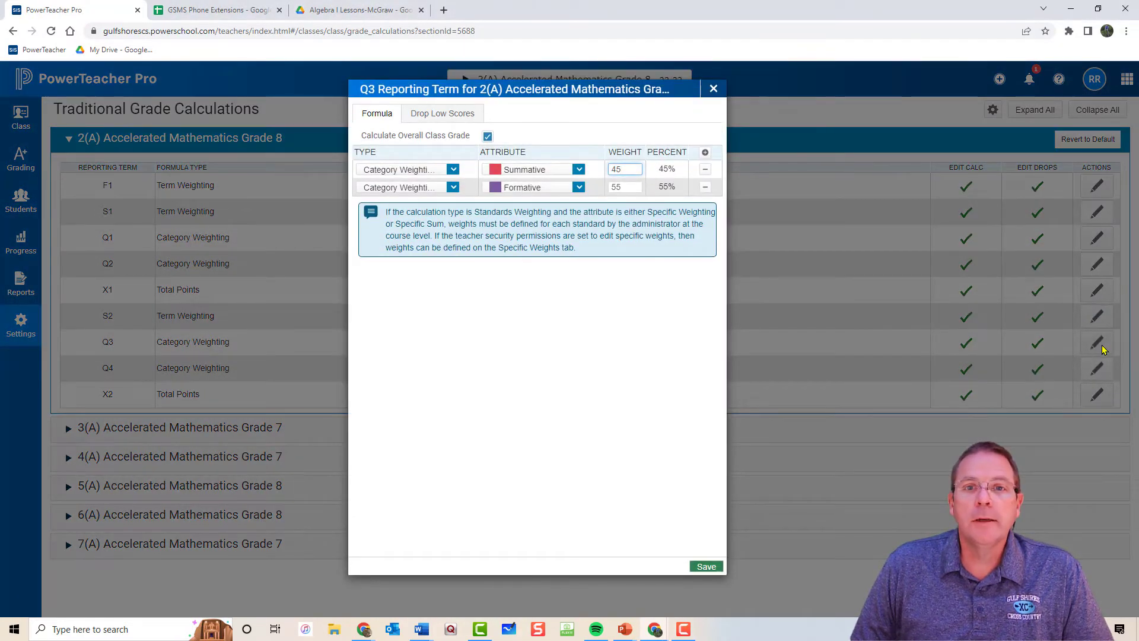
pyautogui.click(1103, 350)
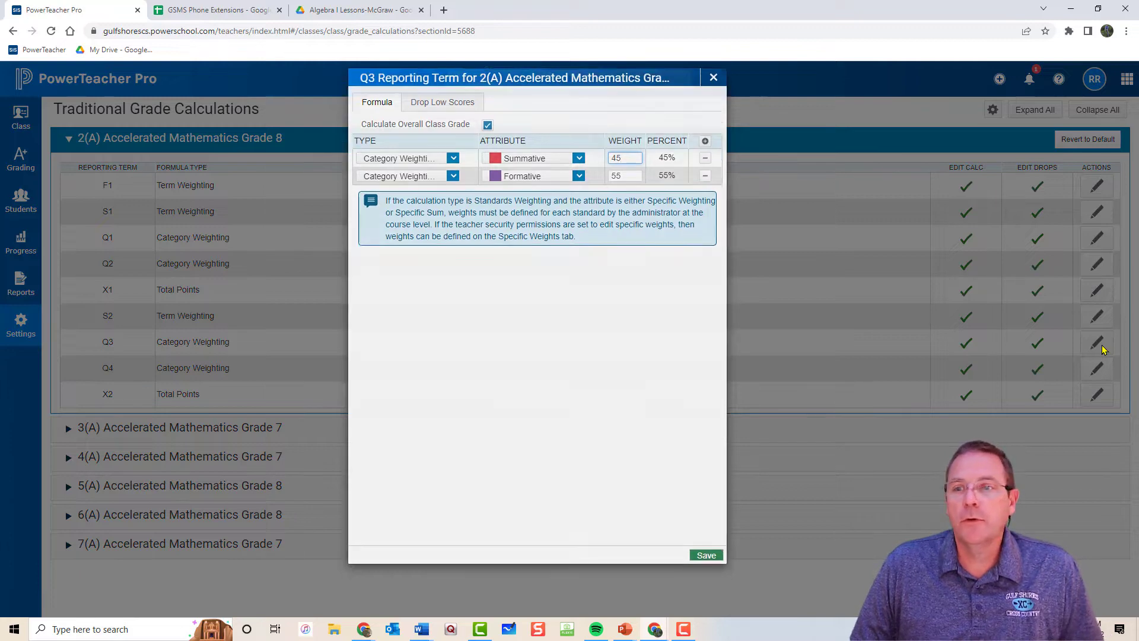
pyautogui.click(1102, 370)
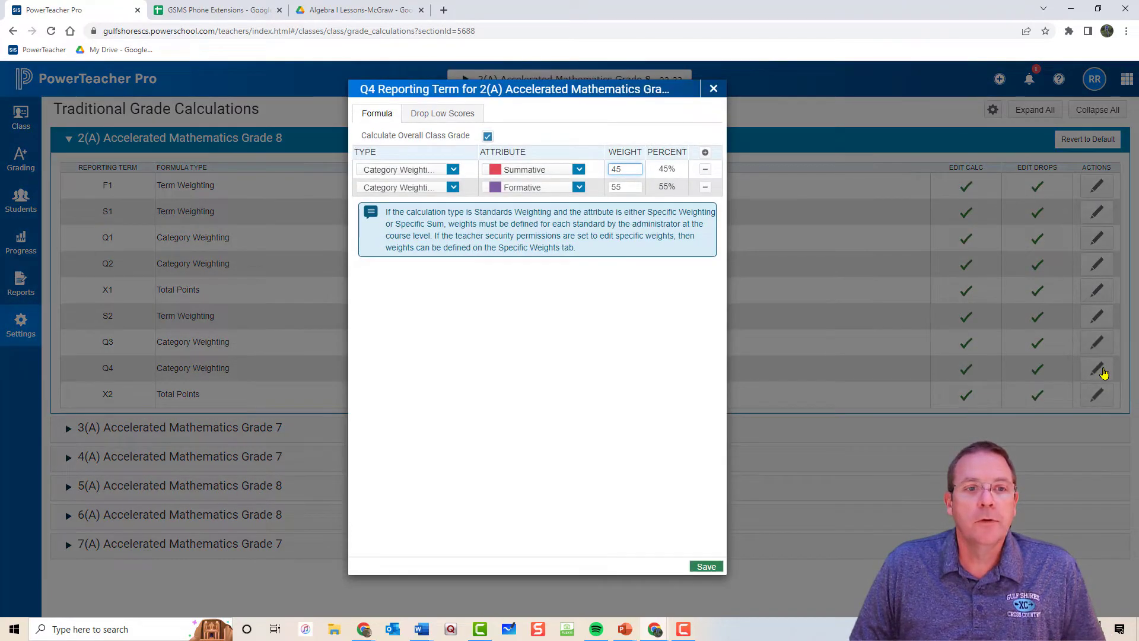
pyautogui.click(1103, 372)
# Set the Total Points weight of the X2 reporting term to 100 and save the formula
pyautogui.click(1100, 397)
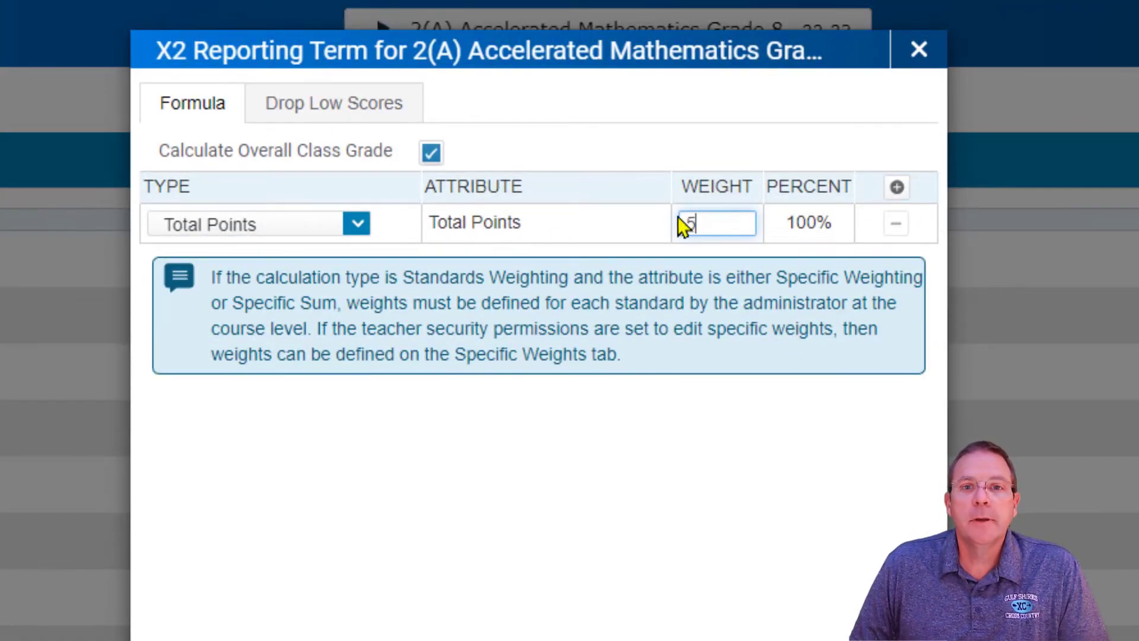
pyautogui.doubleClick(688, 223)
pyautogui.write('100')
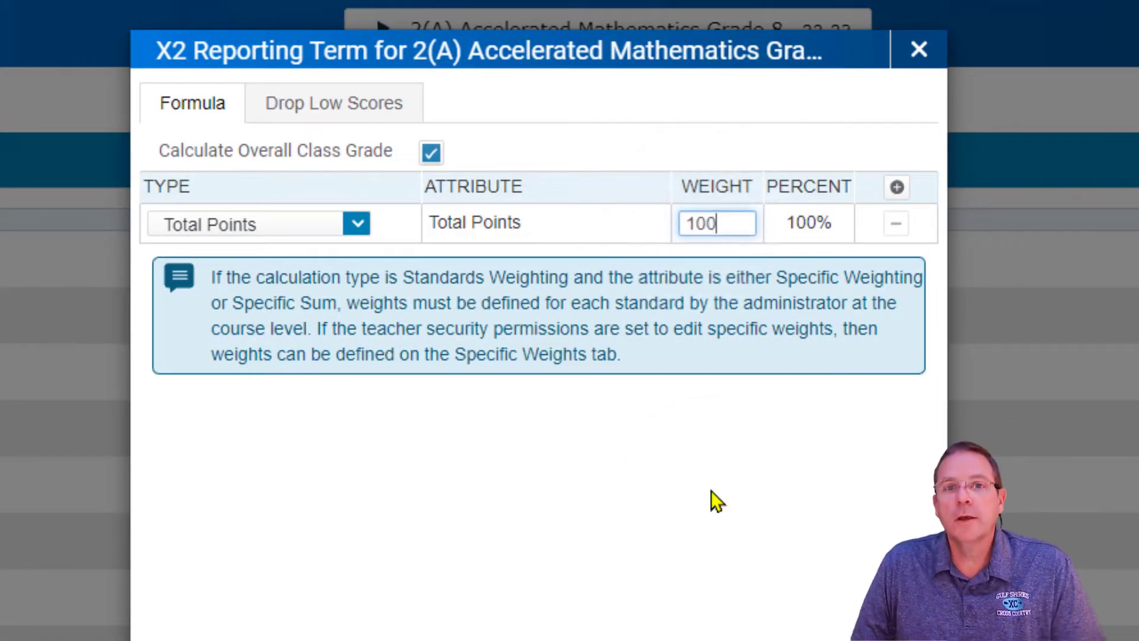
pyautogui.click(711, 491)
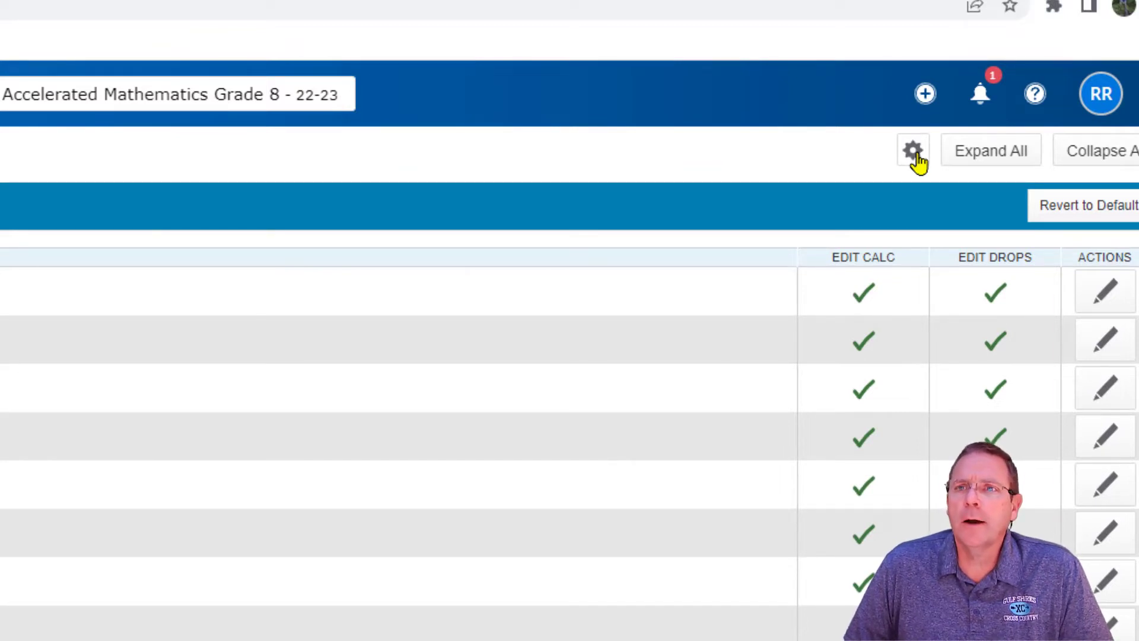
# Set up a grade calculation copy to another class, with 2(A) Accelerated Mathematics Grade 8 in 2022-2023 as the source
pyautogui.click(914, 155)
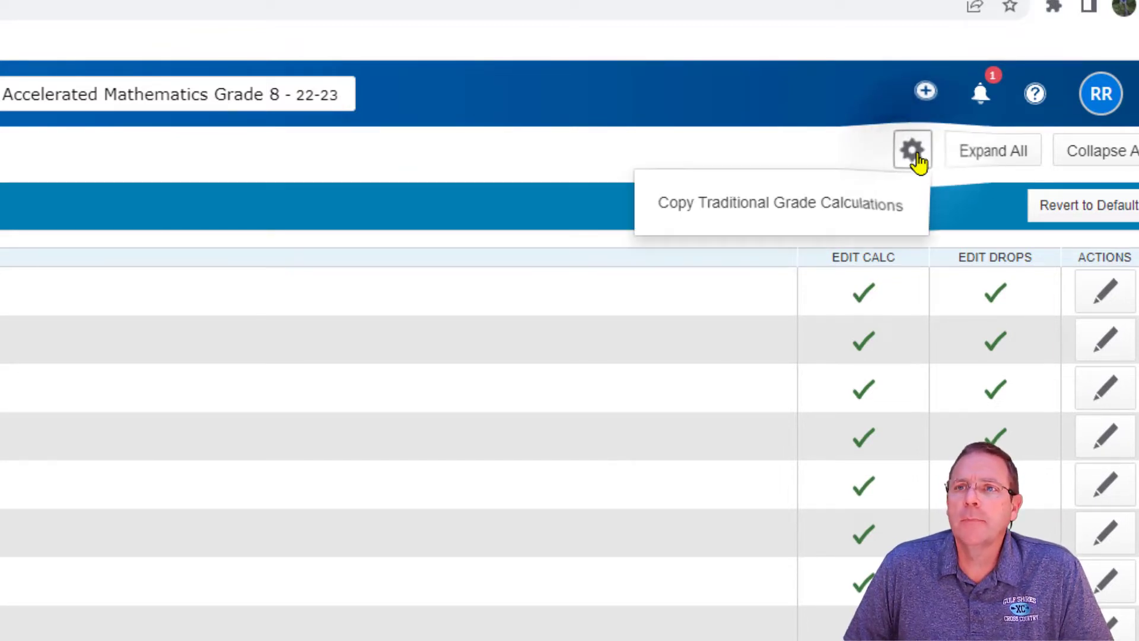
pyautogui.click(794, 205)
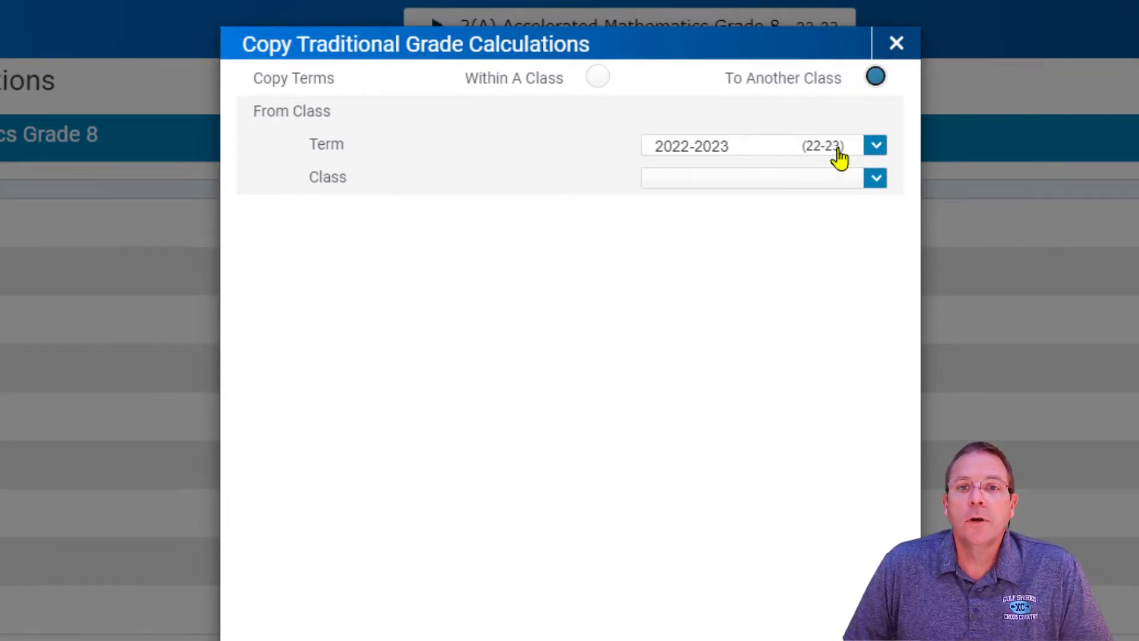
pyautogui.click(875, 180)
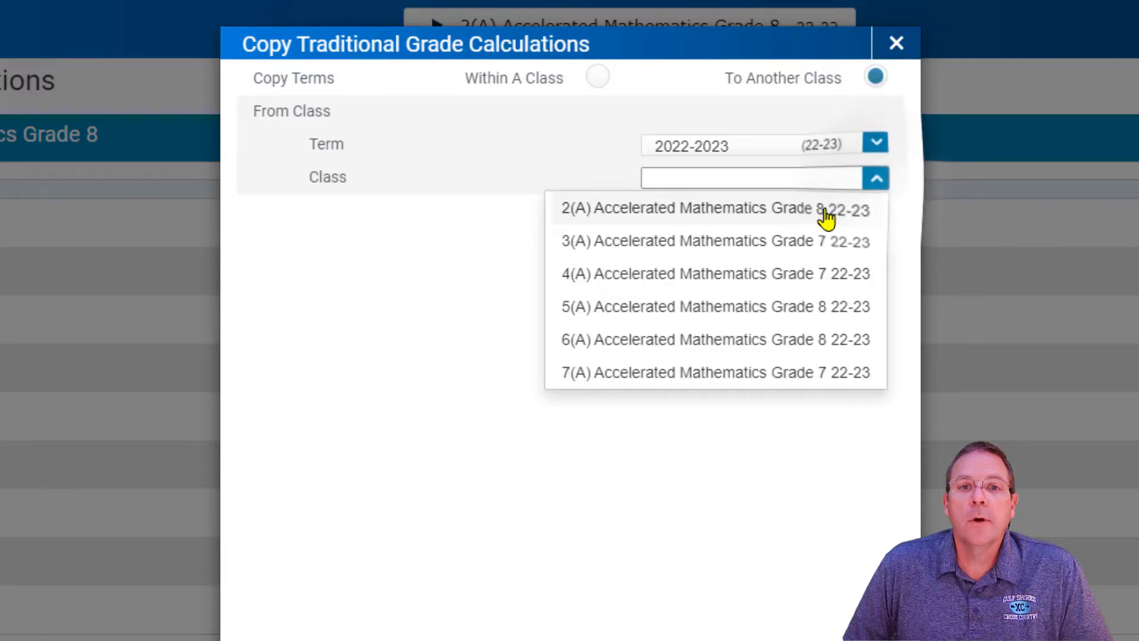
pyautogui.click(796, 213)
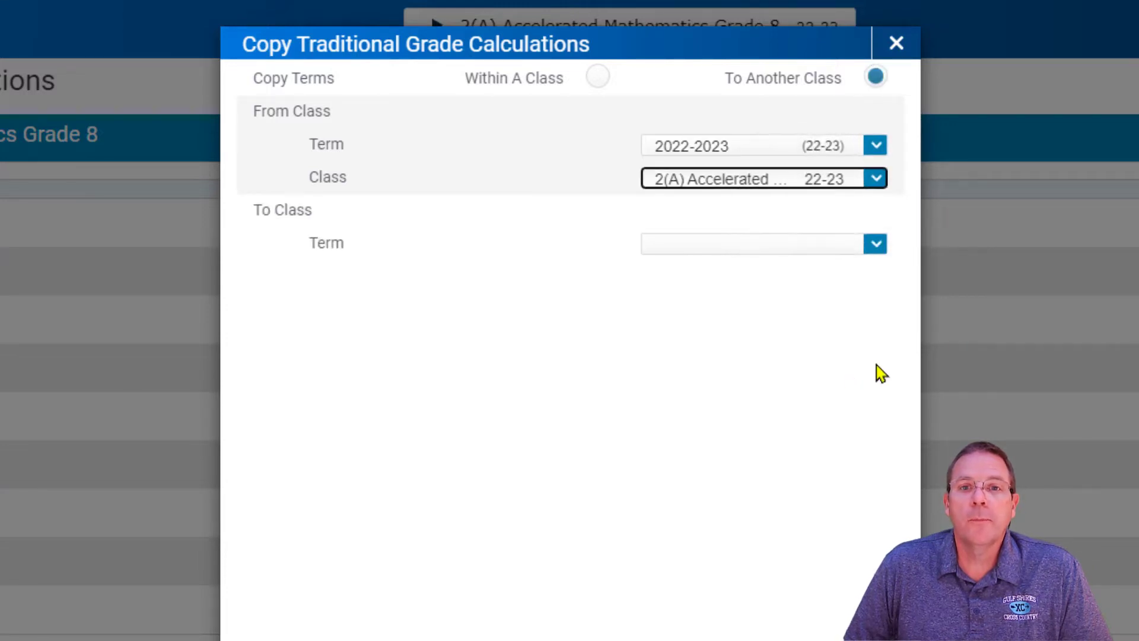
# Choose 2022-2023 as the destination term and select all the listed classes, 3(A) through 7(A), as copy targets
pyautogui.click(874, 246)
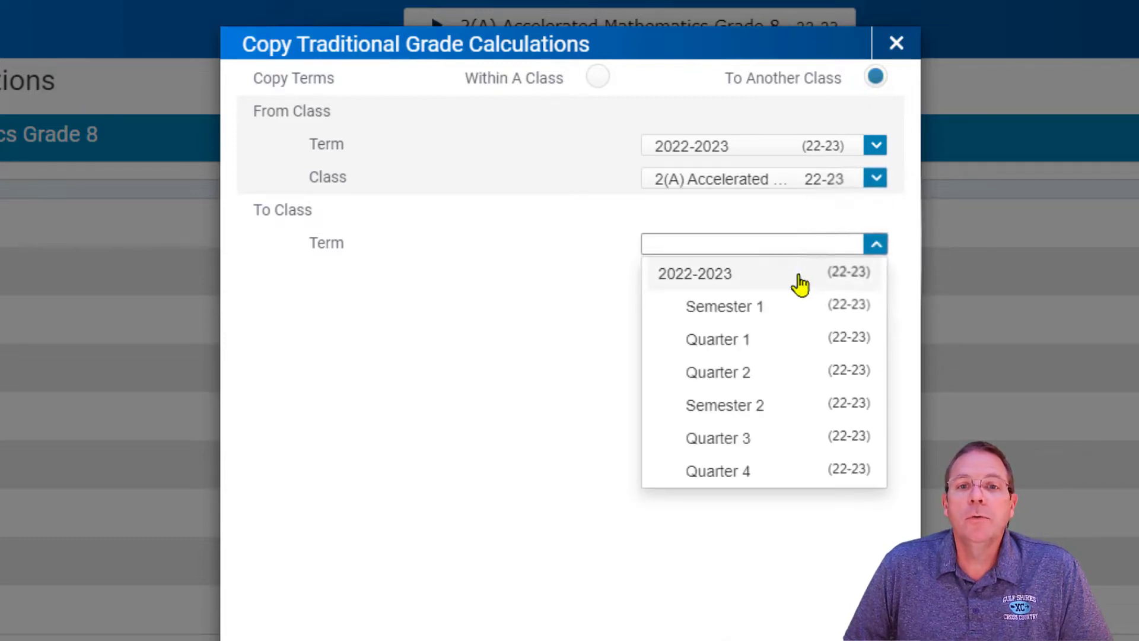
pyautogui.click(800, 277)
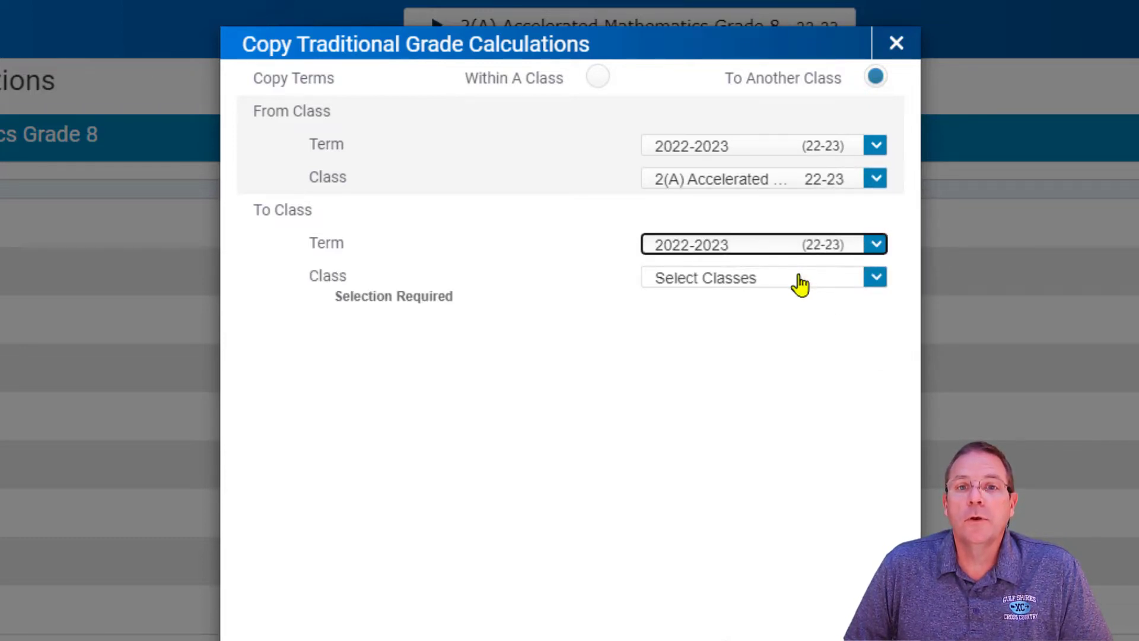
pyautogui.click(798, 280)
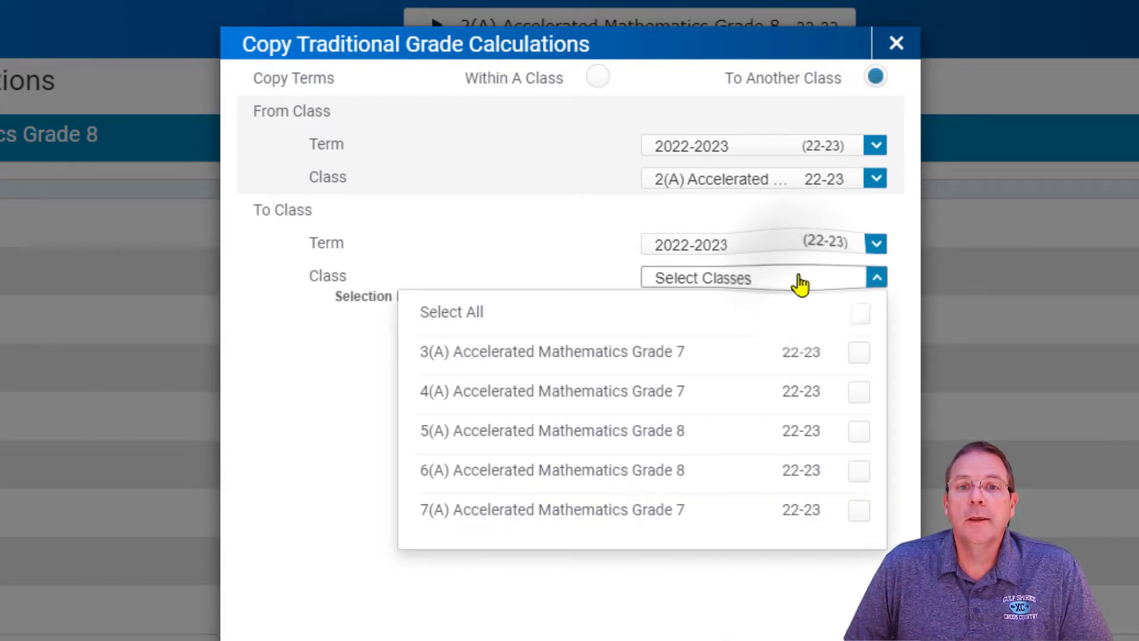
pyautogui.click(865, 320)
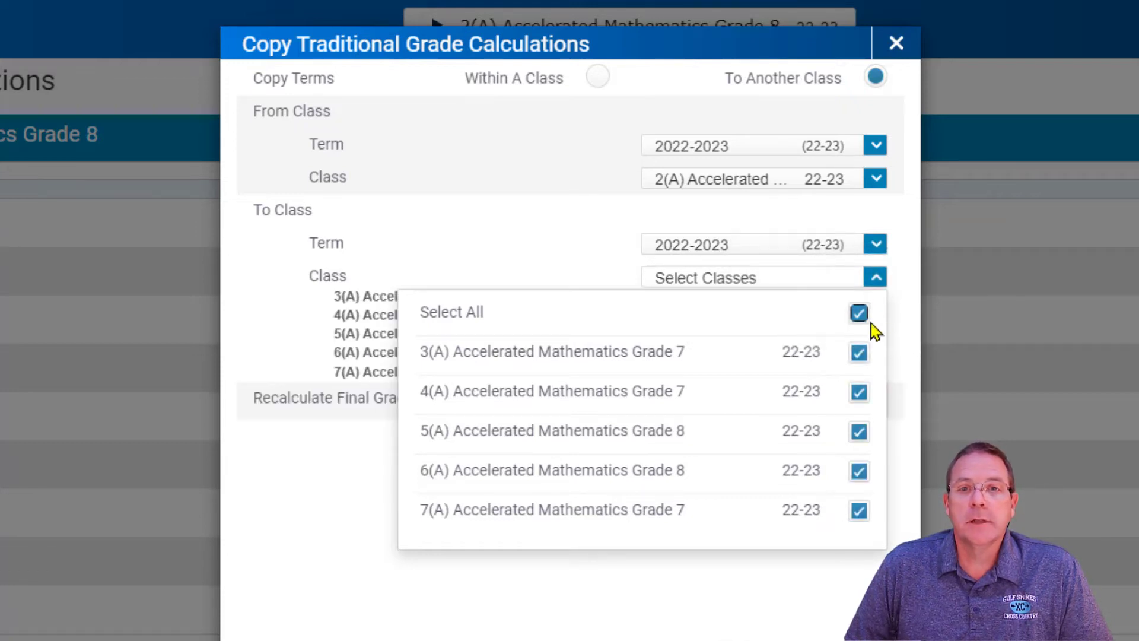
pyautogui.click(873, 576)
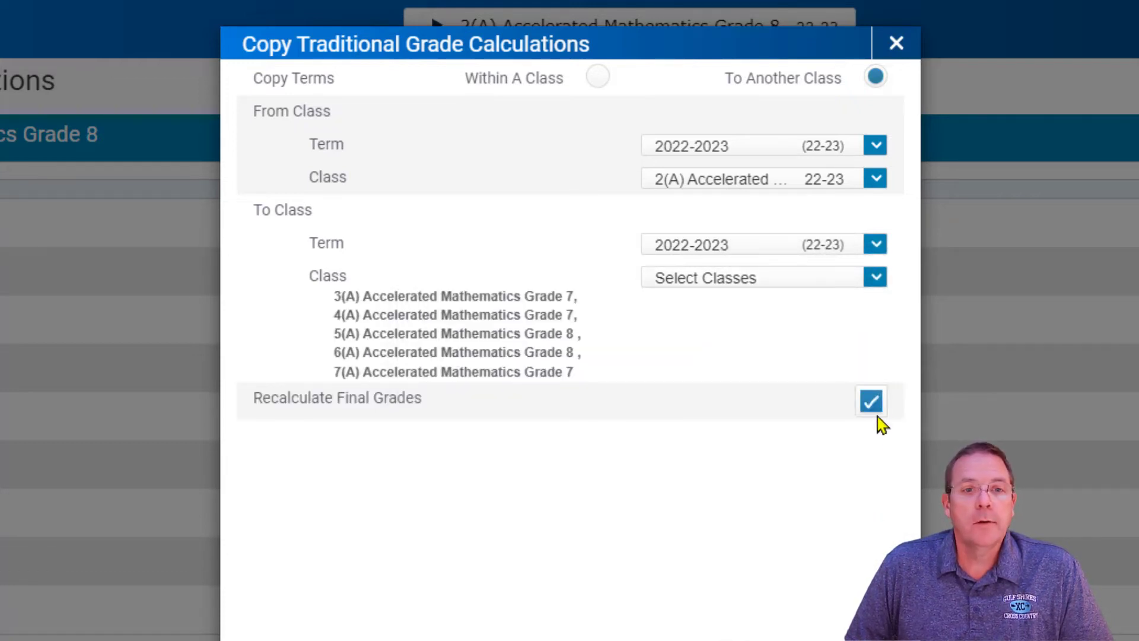
# Keep 2022-2023 as the destination term, validate the selection and copy the grade calculations to the chosen classes
pyautogui.click(876, 245)
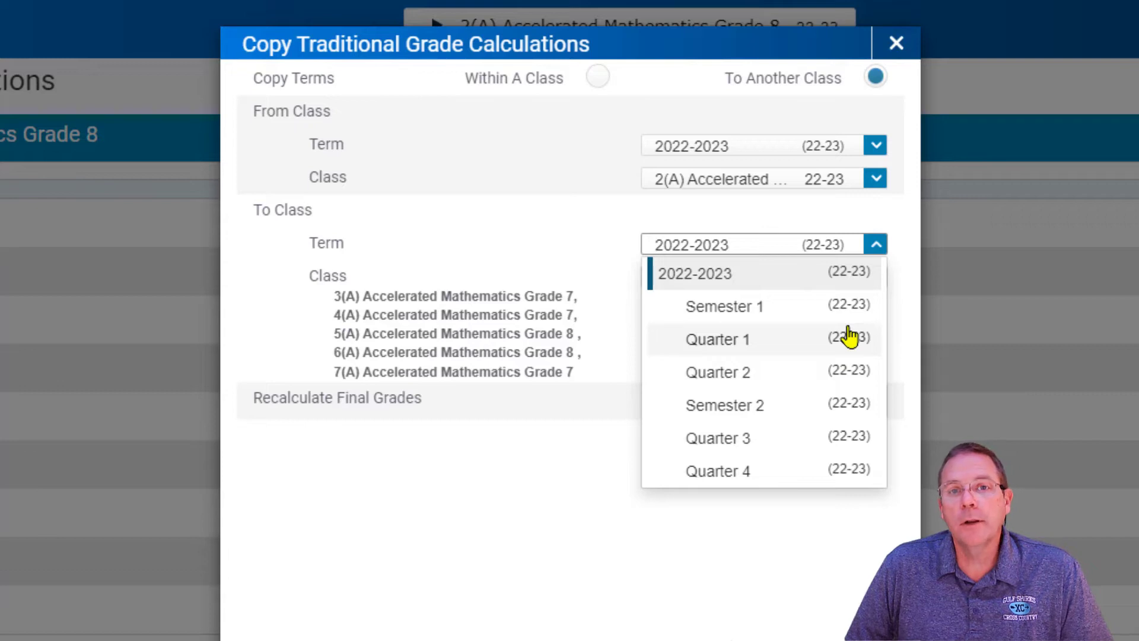
pyautogui.click(690, 274)
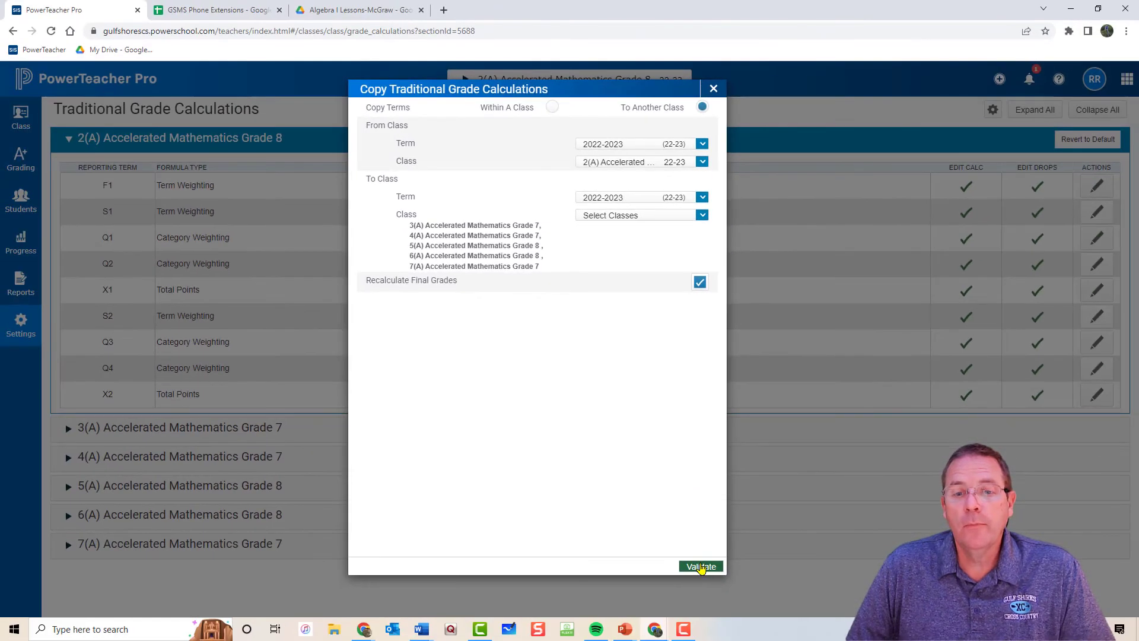
pyautogui.click(700, 567)
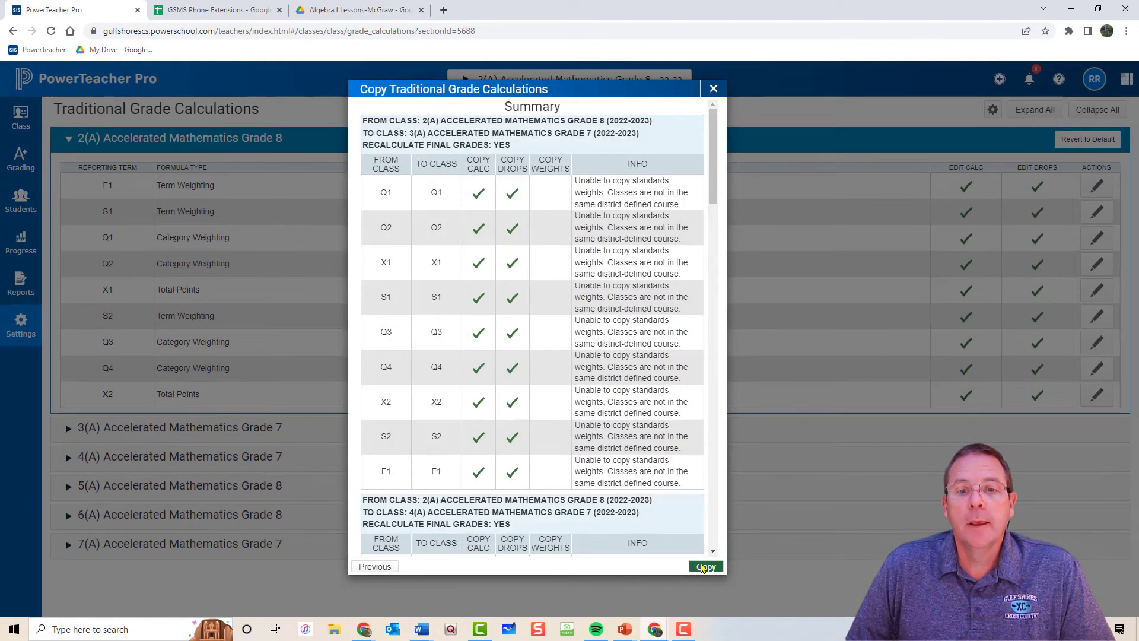
pyautogui.click(701, 568)
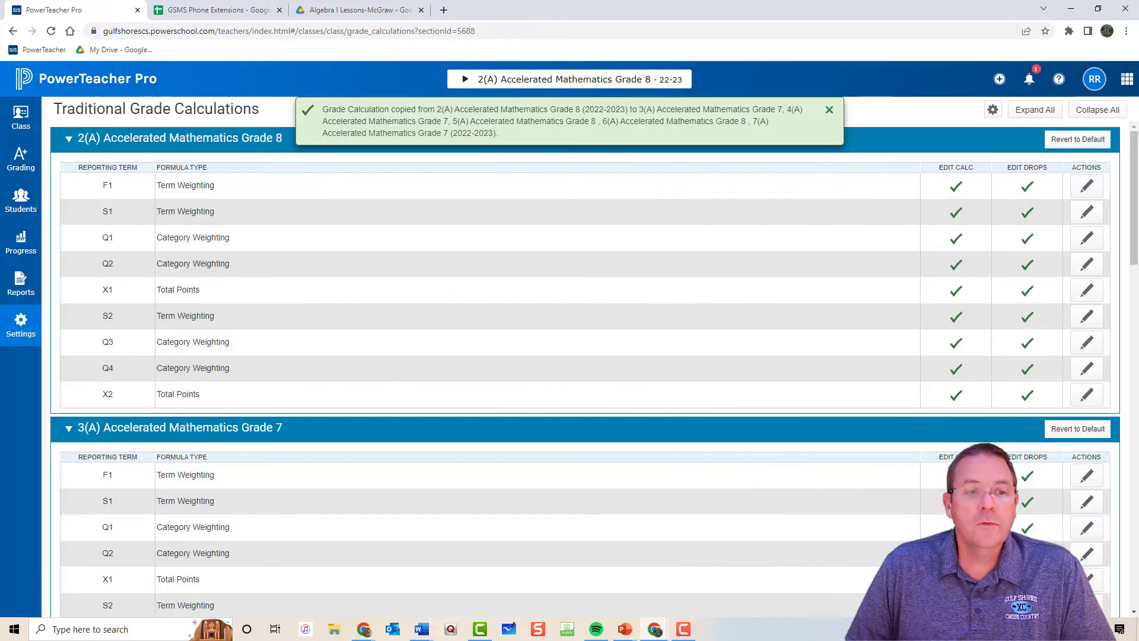
# Open the F1 formula of 5(A) Accelerated Mathematics Grade 8 to check its copied term weights
pyautogui.scroll(-14, 151, 356)
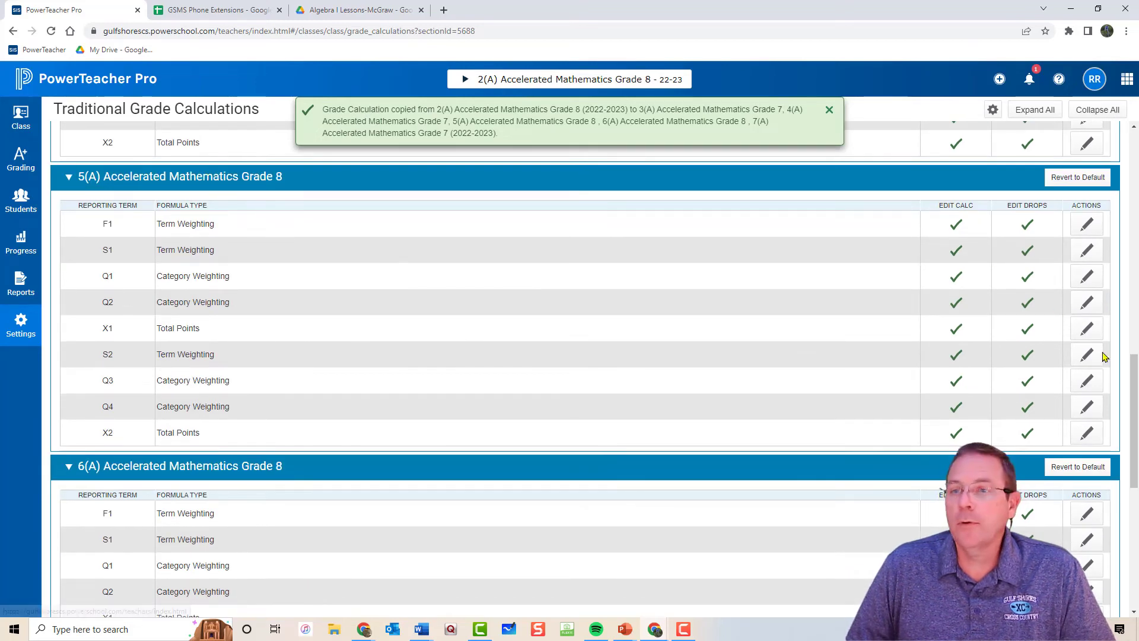
pyautogui.click(1085, 226)
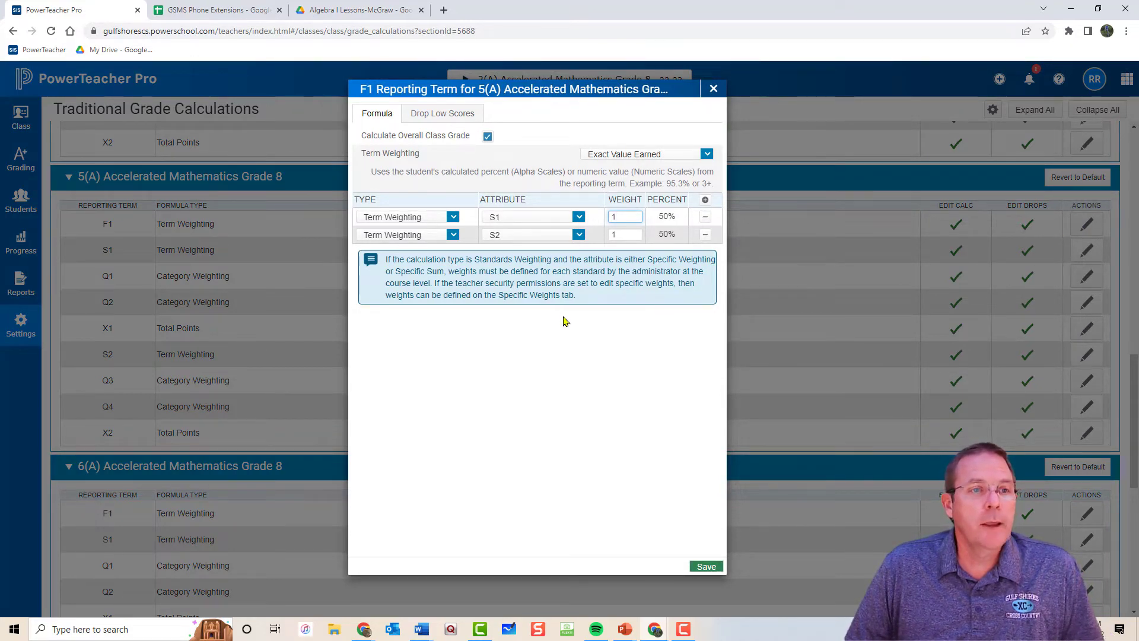
# Check the copied S1, Q1 and Q2 formulas of 5(A) Accelerated Mathematics Grade 8
pyautogui.press('Escape')
pyautogui.click(1085, 250)
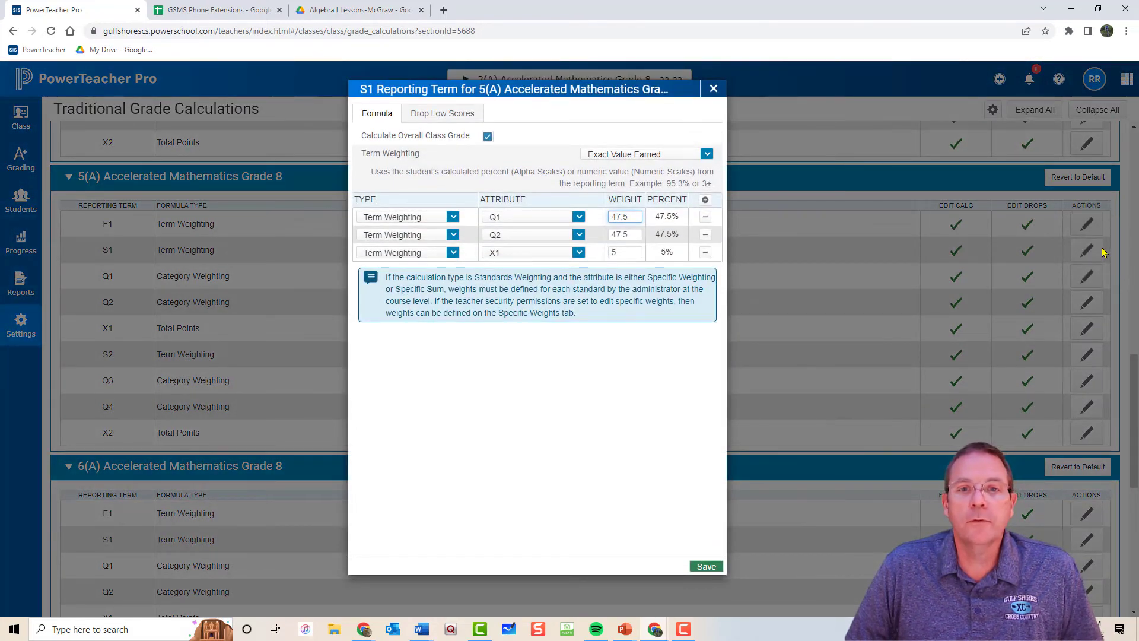
pyautogui.press('Escape')
pyautogui.click(1087, 277)
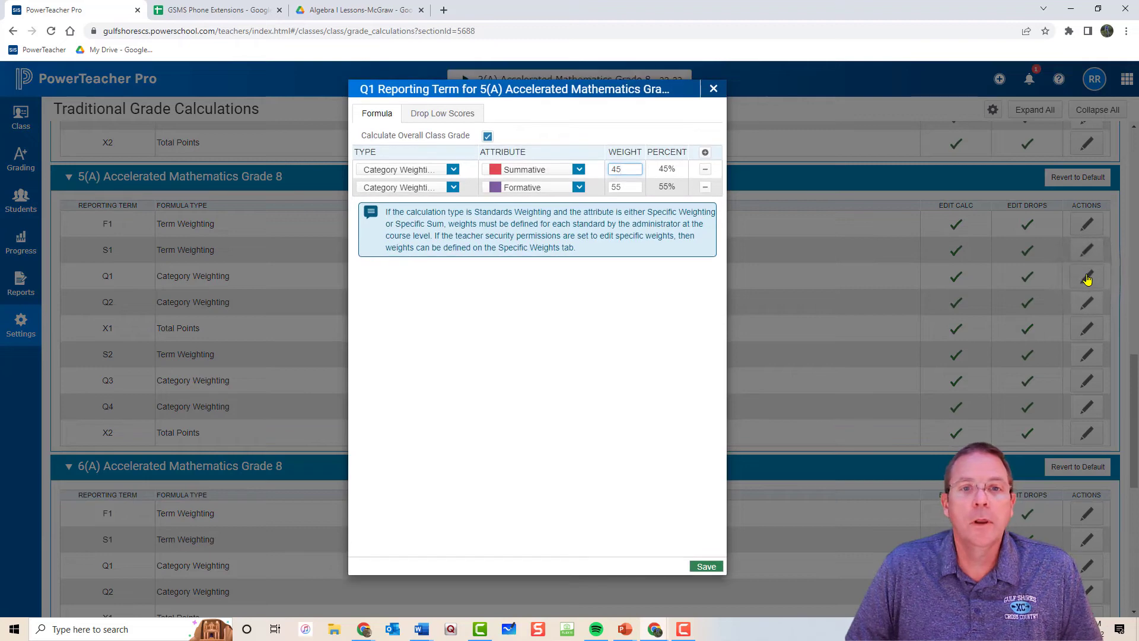
pyautogui.press('Escape')
pyautogui.click(1086, 303)
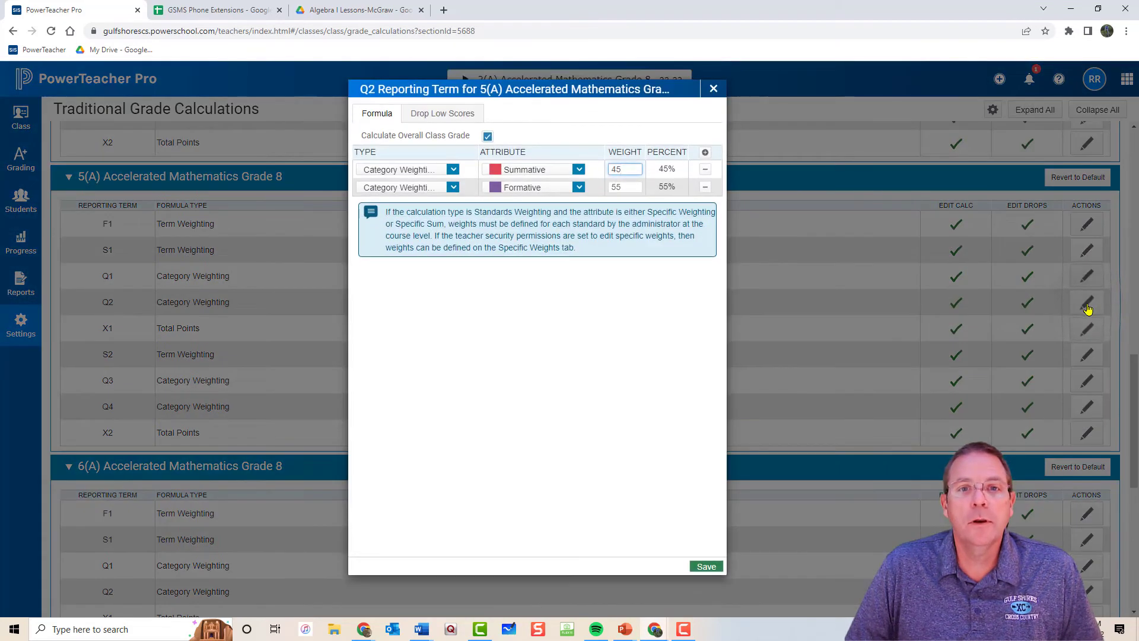
pyautogui.press('Escape')
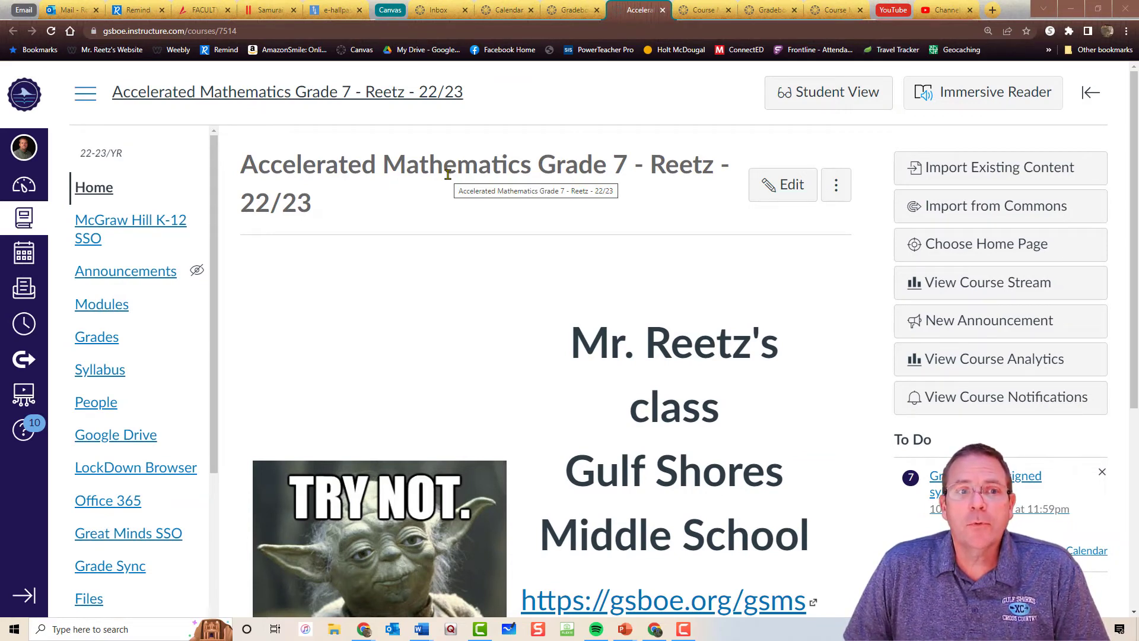
# Switch to Canvas, open the Accelerated Mathematics Grade 7 course's assignments and set the Summative group to 55% of the total grade
pyautogui.scroll(-4, 158, 310)
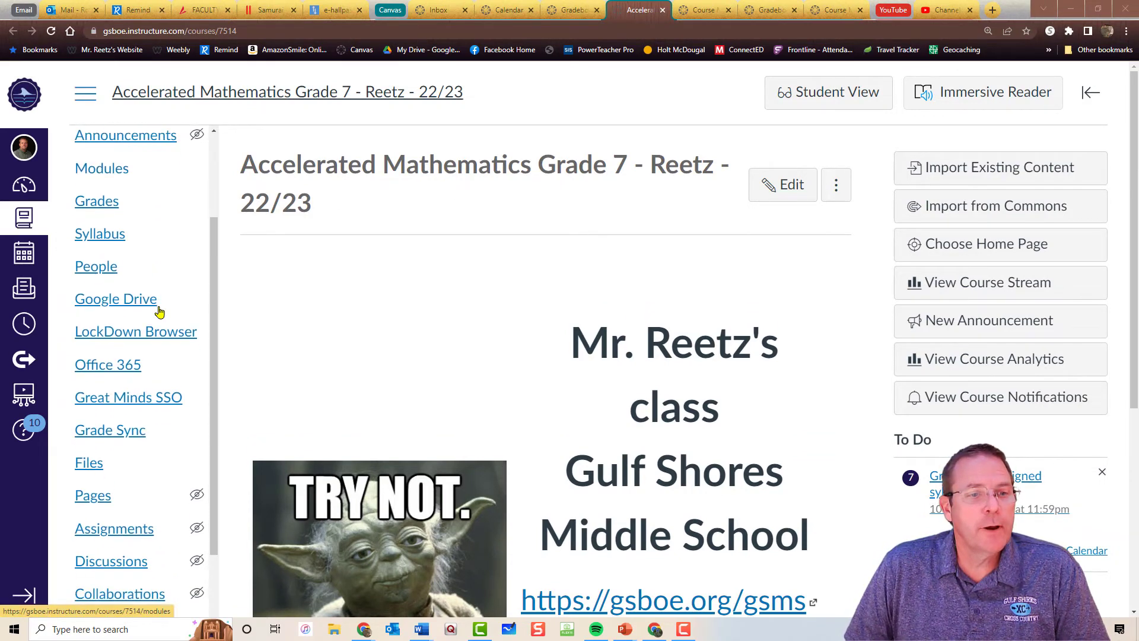
pyautogui.click(141, 433)
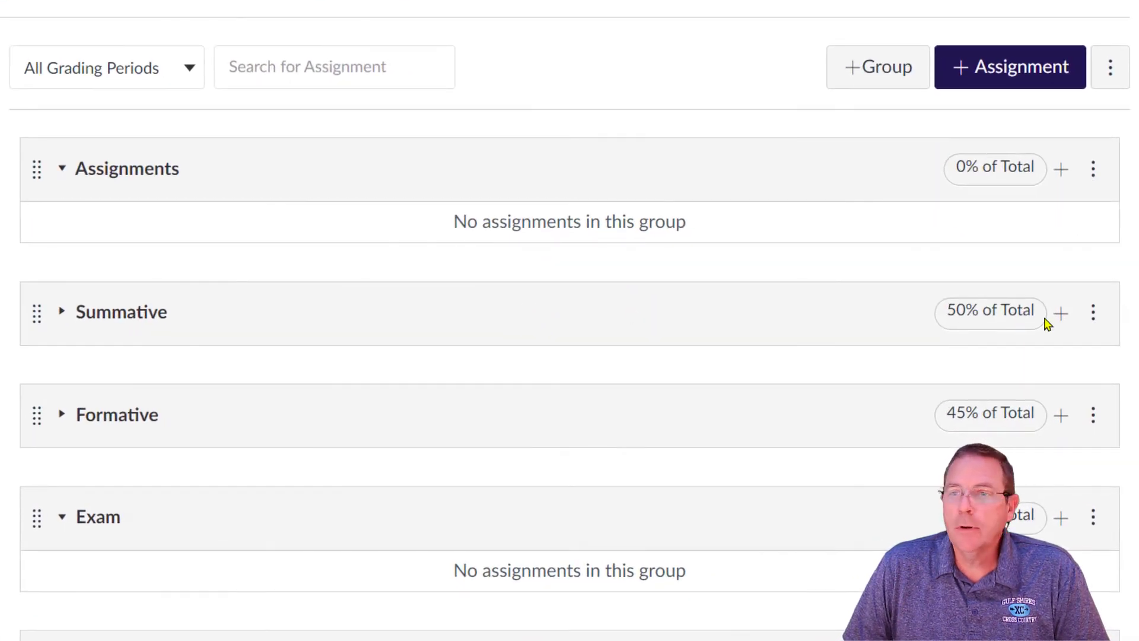
pyautogui.click(1062, 318)
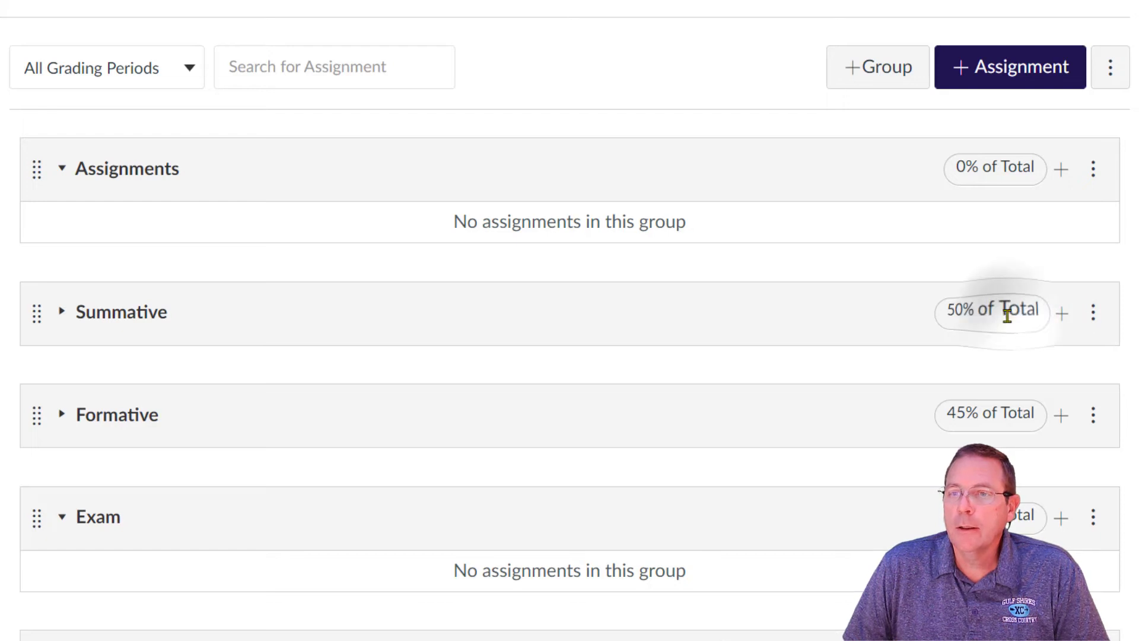
pyautogui.click(1093, 314)
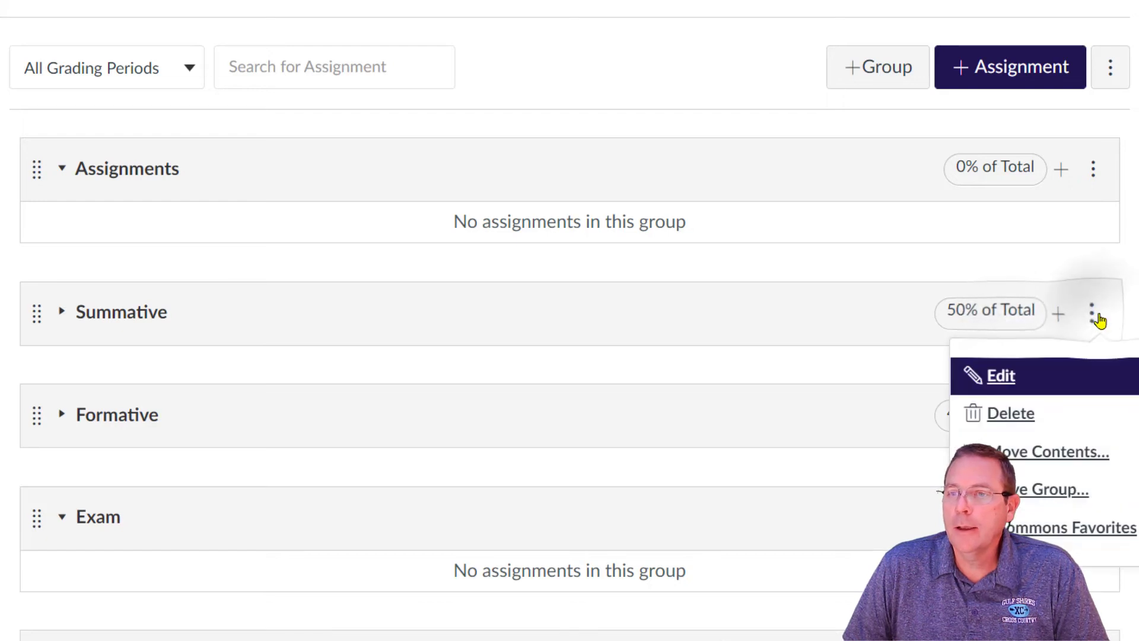
pyautogui.click(990, 375)
pyautogui.moveTo(409, 196); pyautogui.dragTo(336, 183)
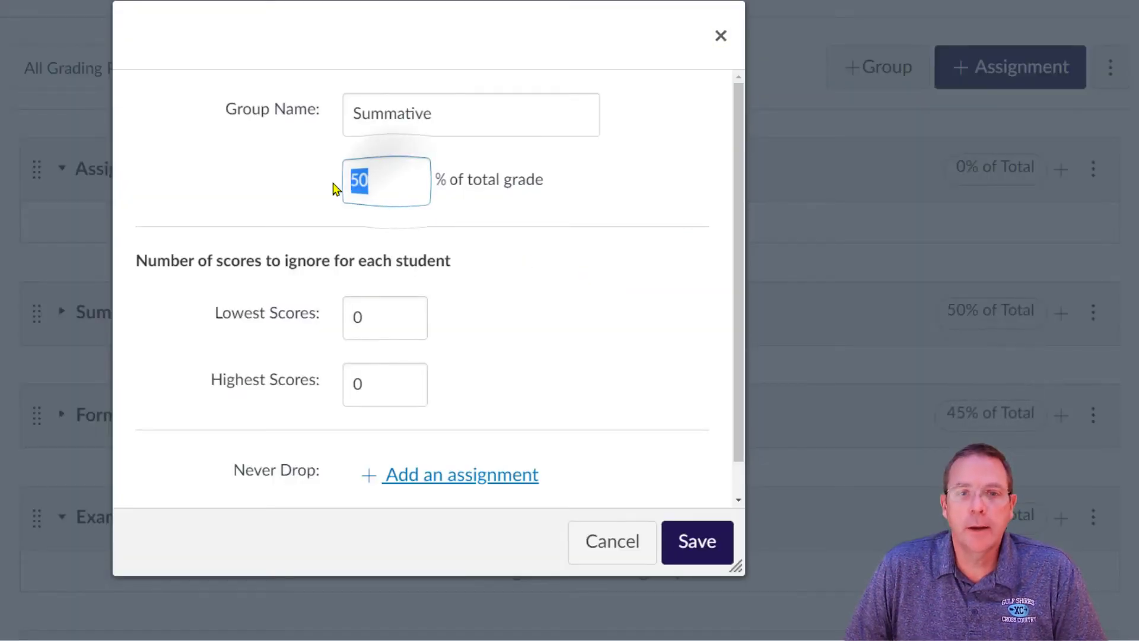
pyautogui.write('55')
pyautogui.click(698, 540)
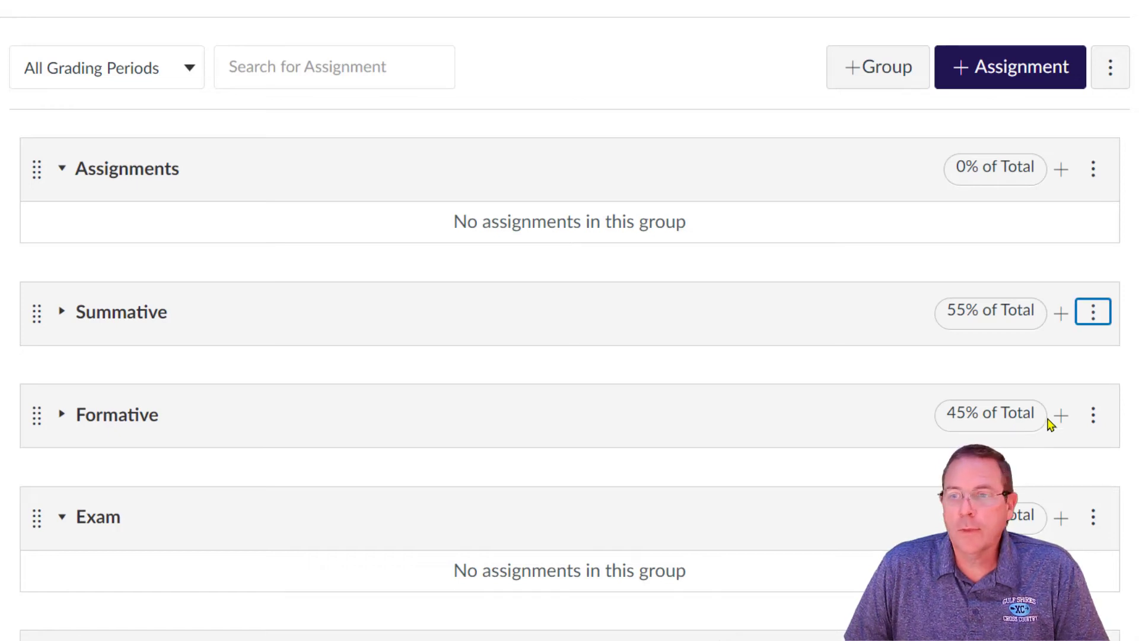
# Set the Grade 7 course's Exam group to 0% of the total grade and review the weights of the other assignment groups
pyautogui.click(1098, 526)
pyautogui.click(1104, 580)
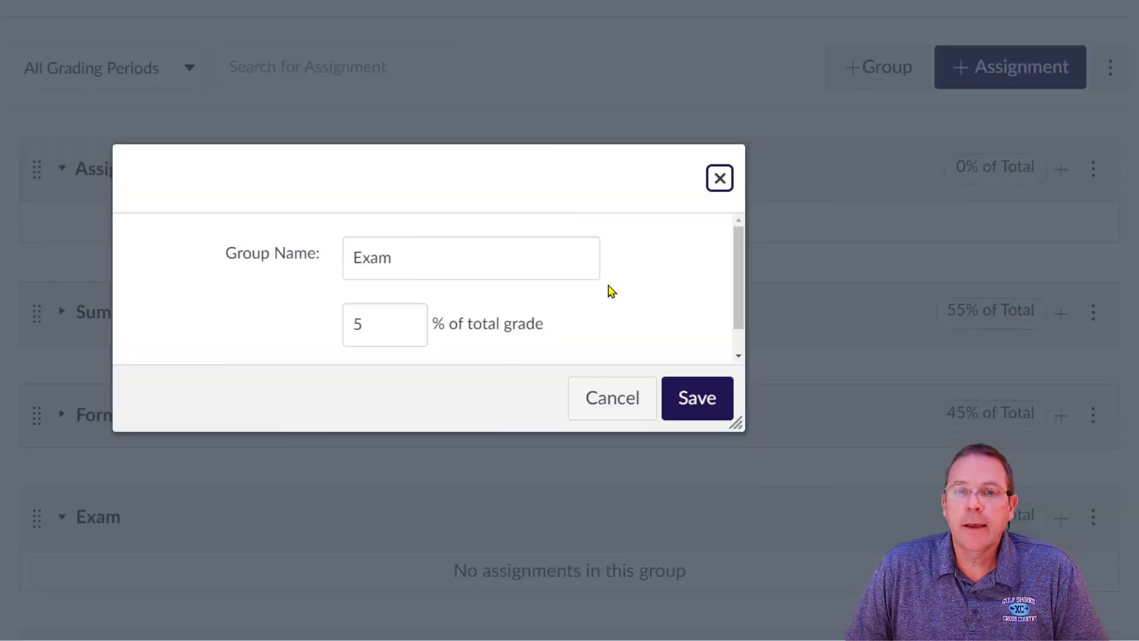
pyautogui.moveTo(381, 332); pyautogui.dragTo(297, 333)
pyautogui.write('0')
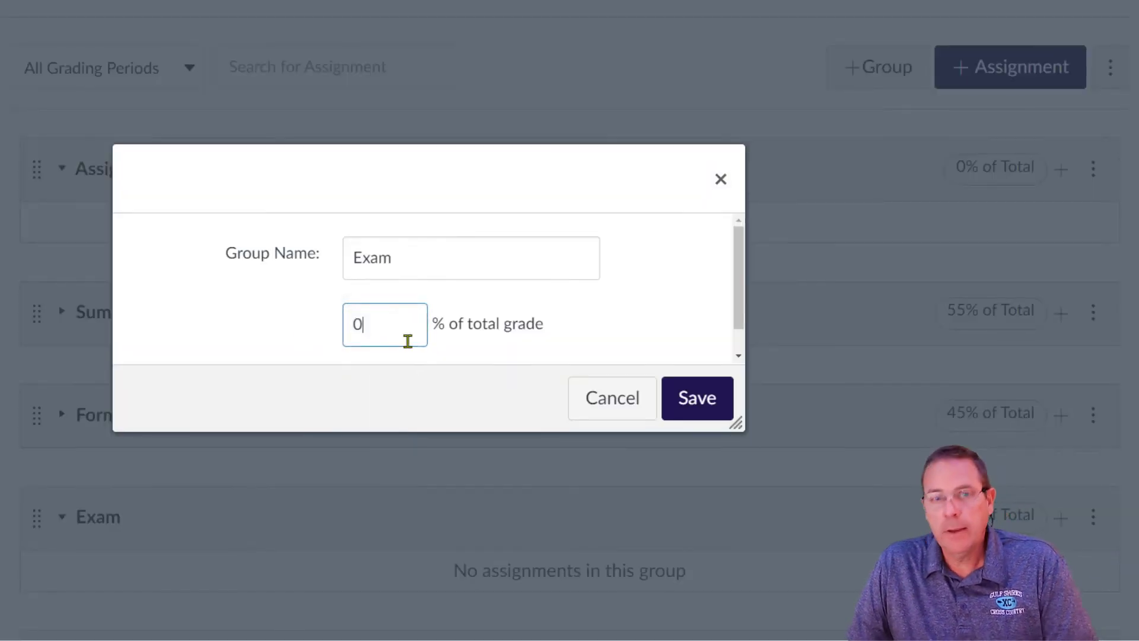
pyautogui.click(682, 404)
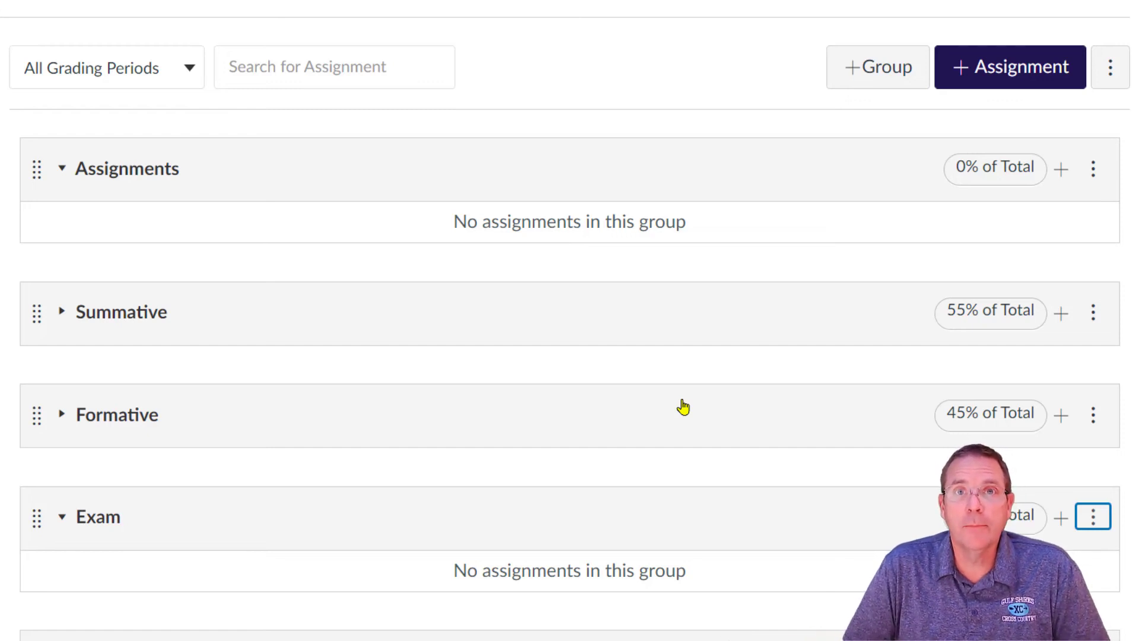
pyautogui.scroll(-6, 746, 438)
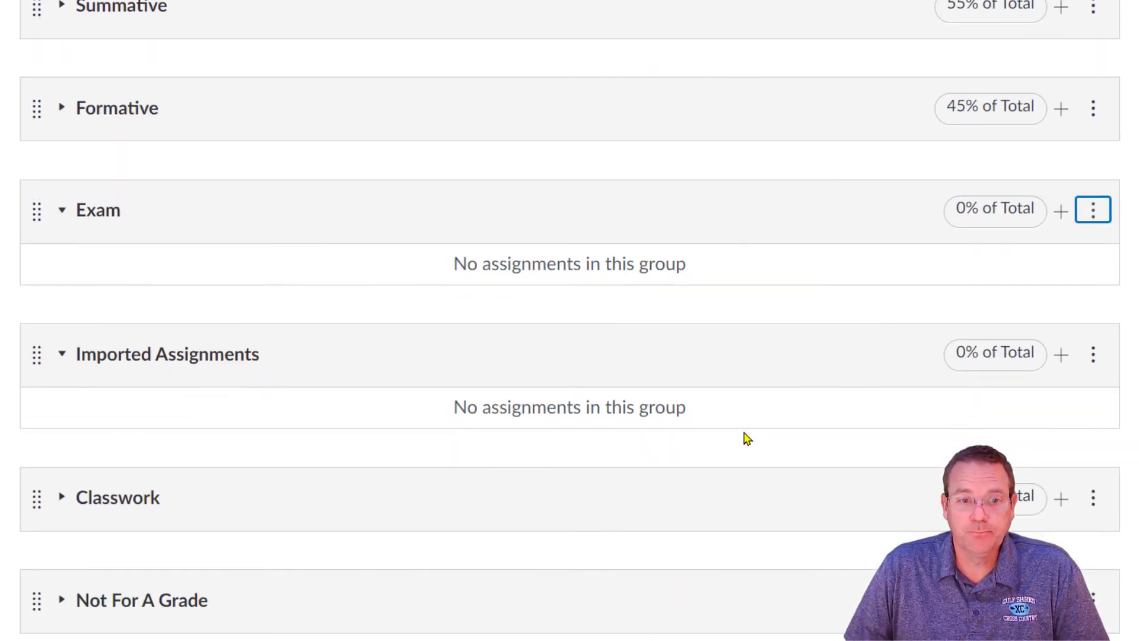
pyautogui.scroll(2, 746, 438)
pyautogui.scroll(4, 746, 437)
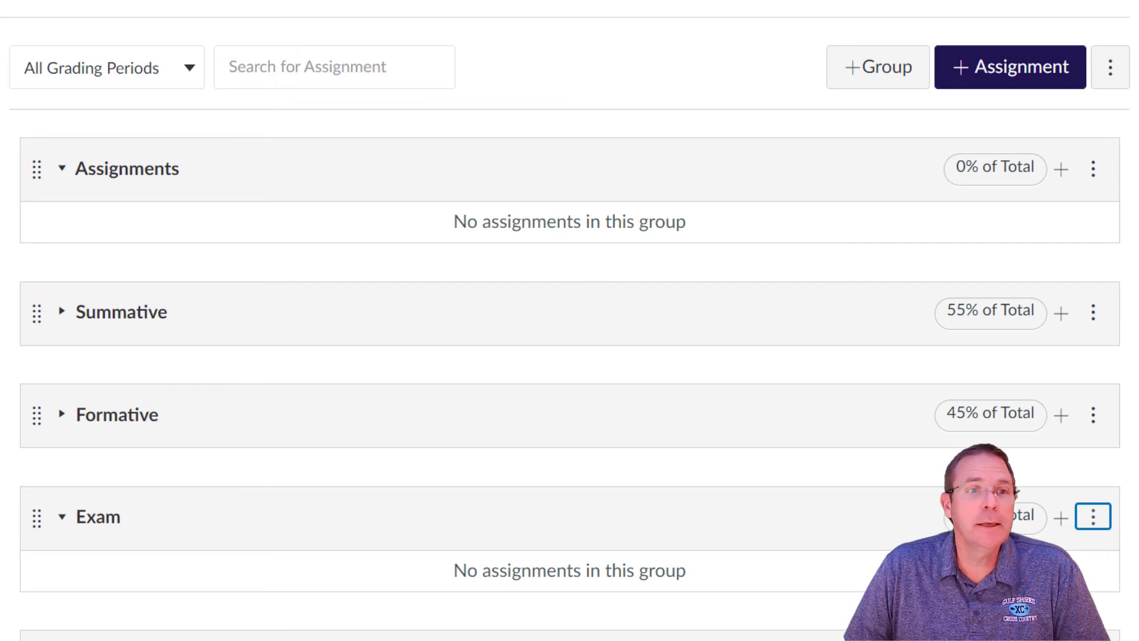
# Open the assignments page of the Accelerated Mathematics Grade 8 course
pyautogui.click(29, 134)
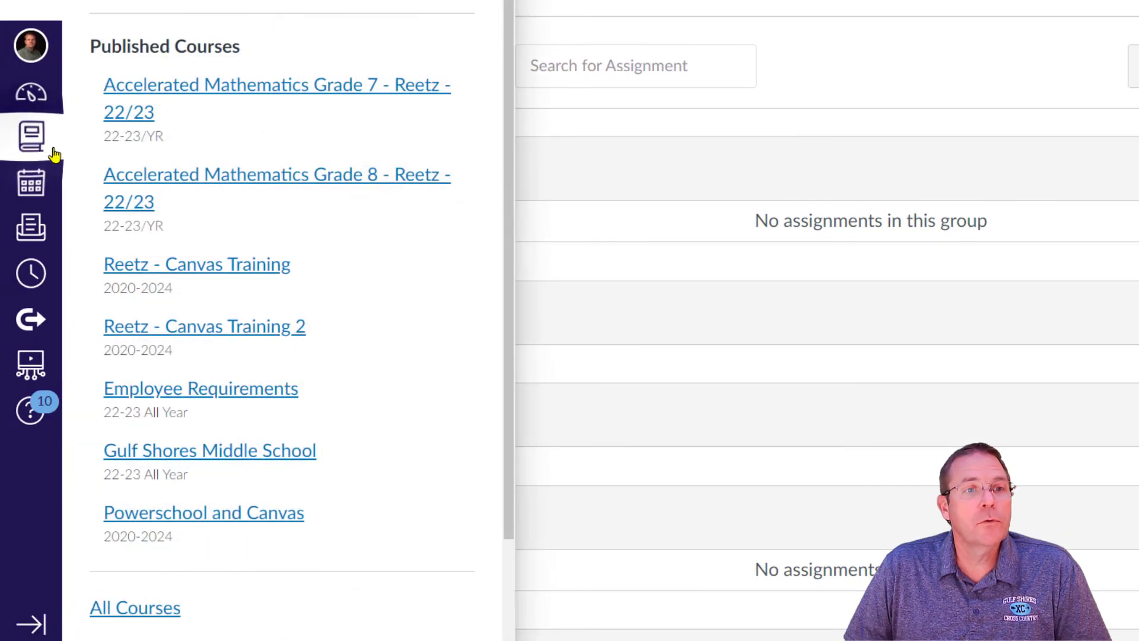
pyautogui.click(174, 177)
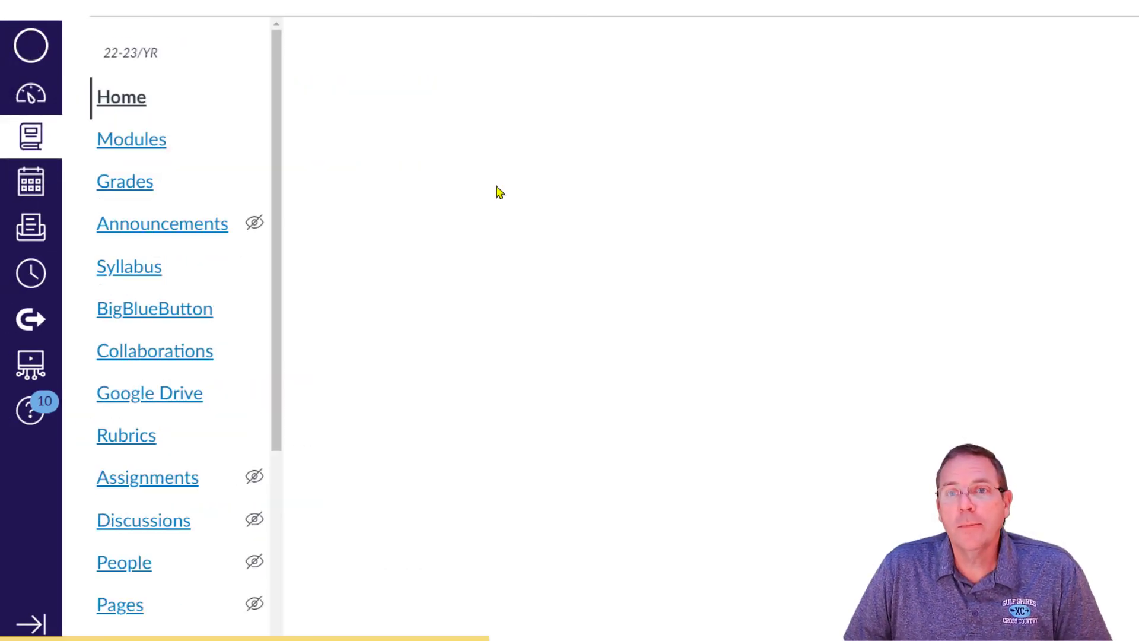
pyautogui.scroll(-8, 236, 452)
pyautogui.scroll(2, 205, 196)
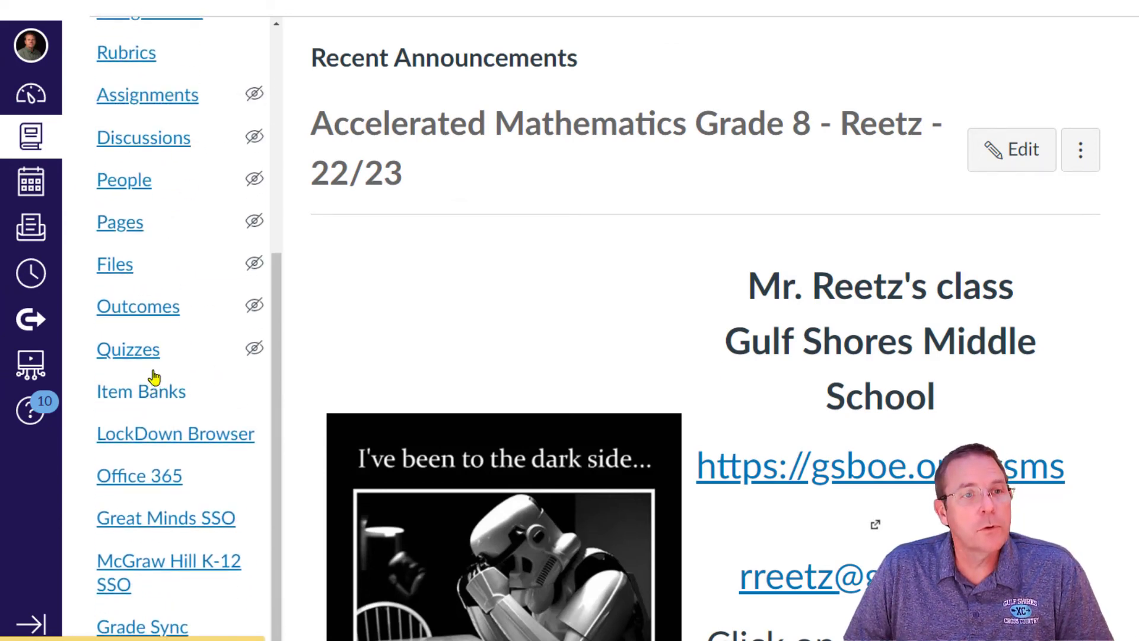
pyautogui.scroll(3, 153, 376)
pyautogui.click(158, 259)
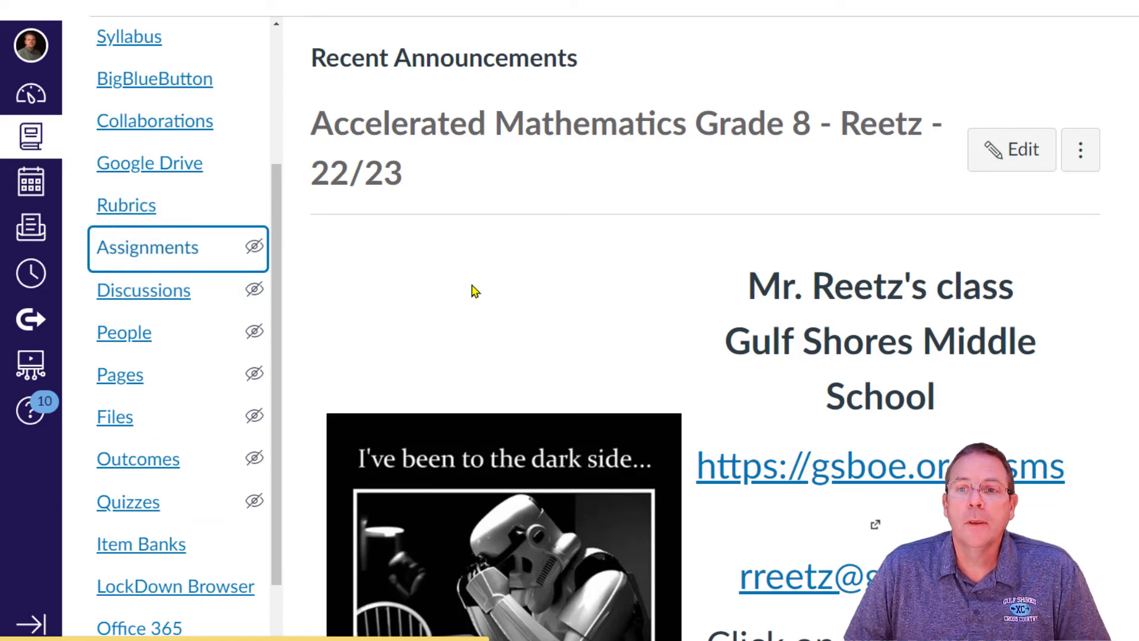
pyautogui.click(145, 252)
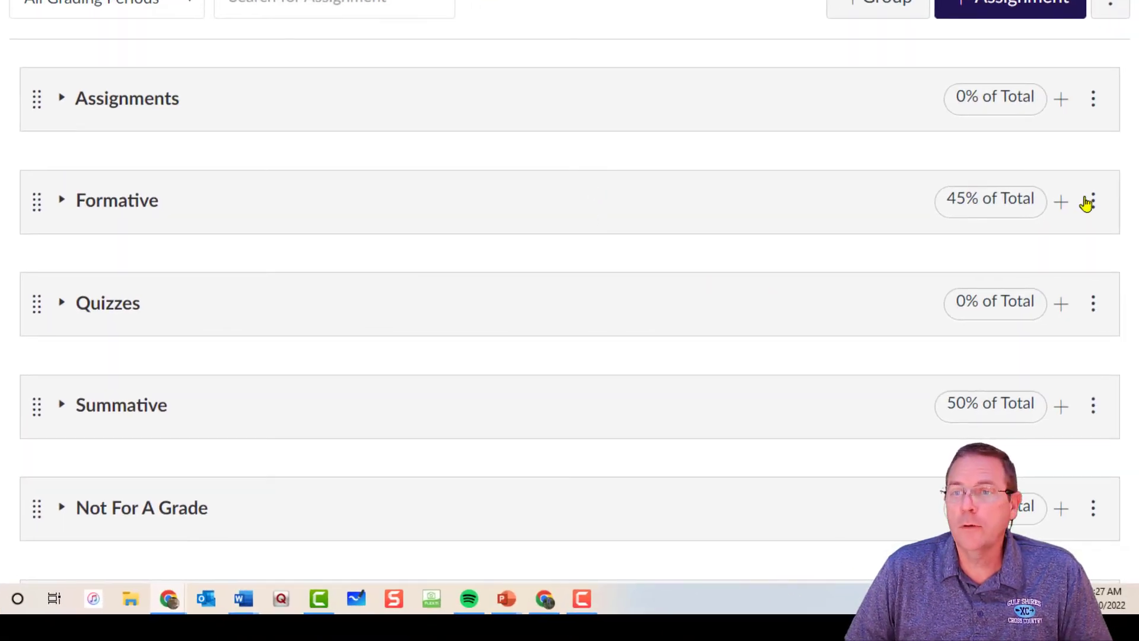
# Set the Grade 8 course's Summative assignment group to 55% of the total grade
pyautogui.click(1093, 409)
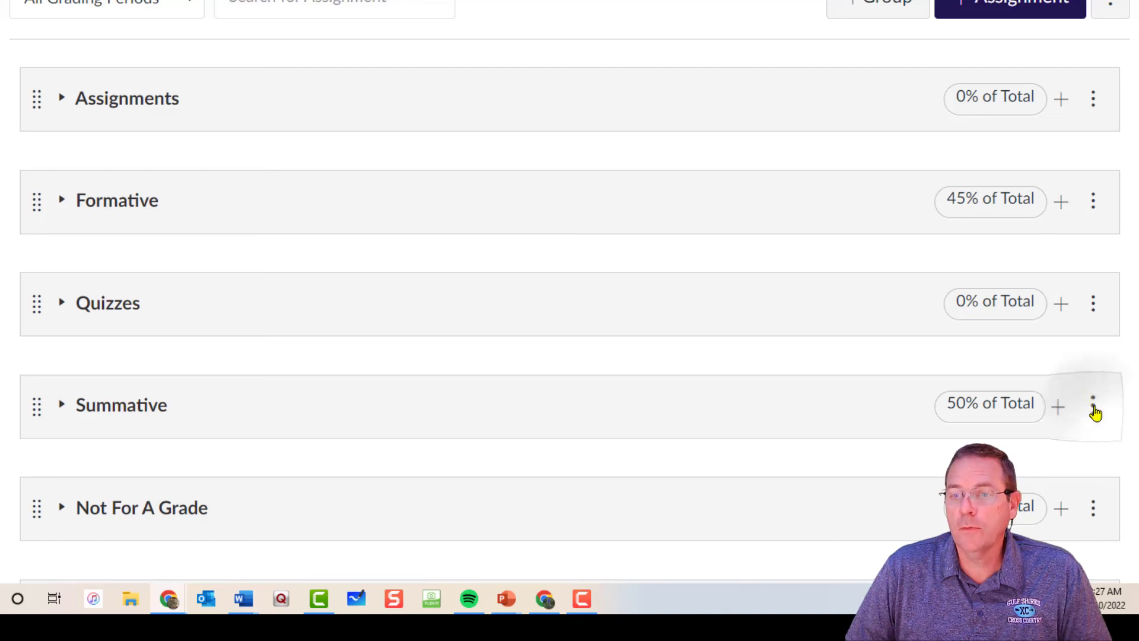
pyautogui.click(1094, 412)
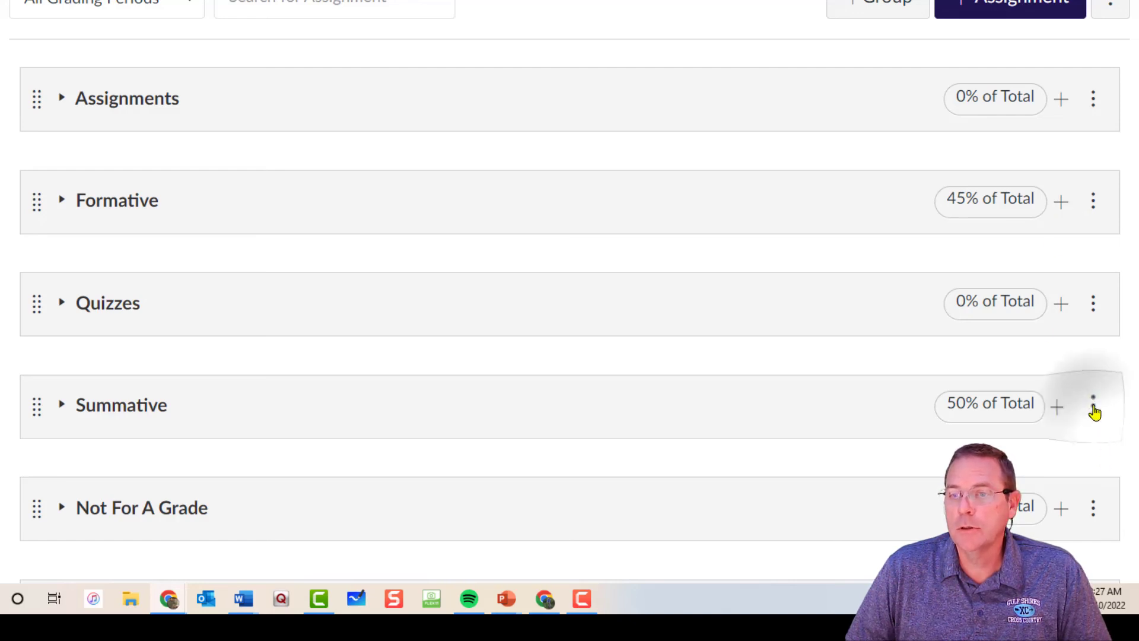
pyautogui.scroll(-2, 1086, 403)
pyautogui.scroll(1, 1083, 399)
pyautogui.click(1093, 331)
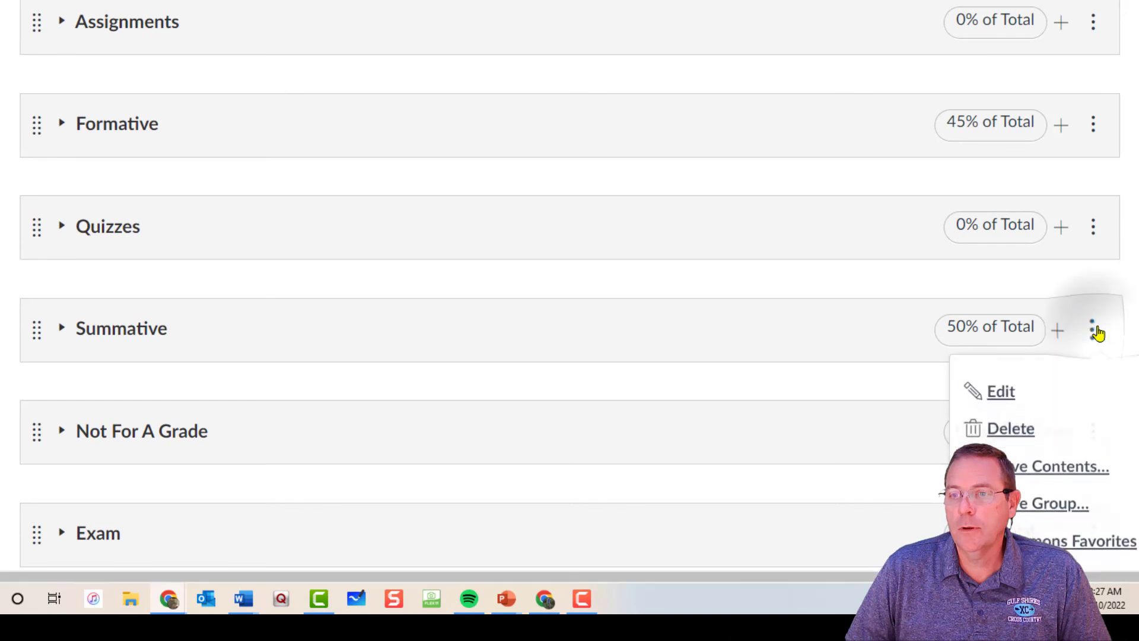
pyautogui.click(1002, 389)
pyautogui.moveTo(378, 127); pyautogui.dragTo(326, 119)
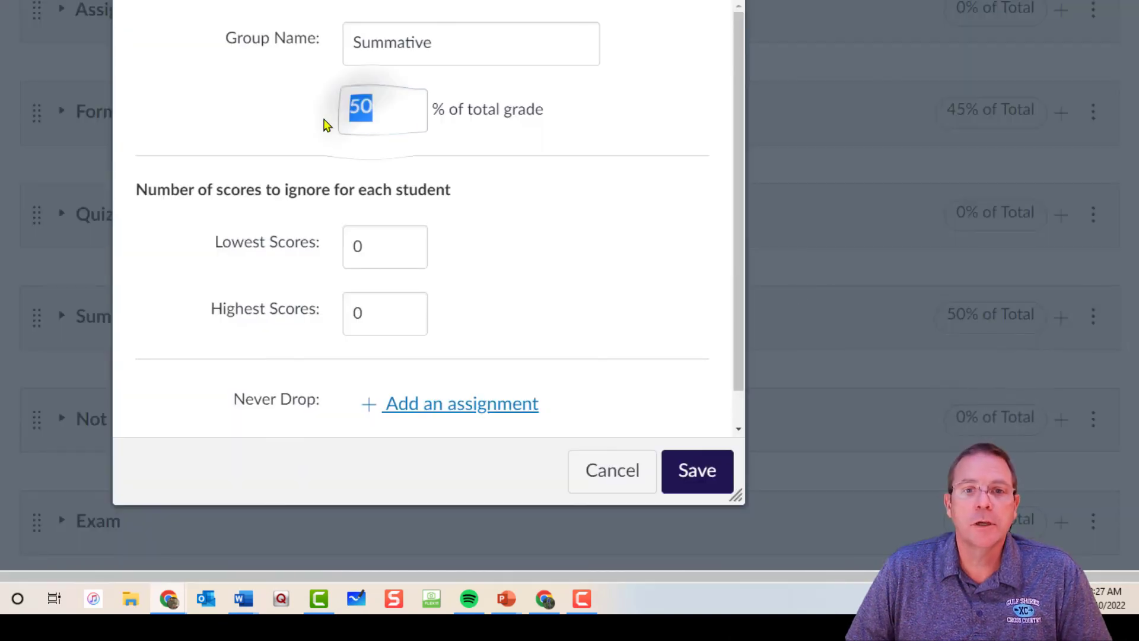
pyautogui.write('55')
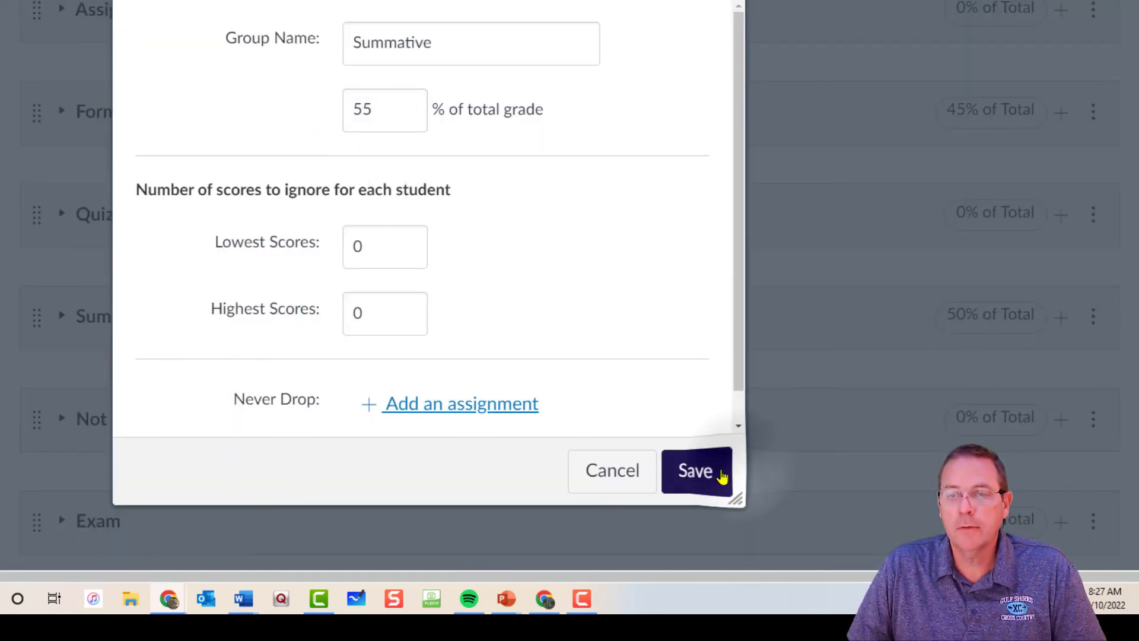
pyautogui.click(721, 473)
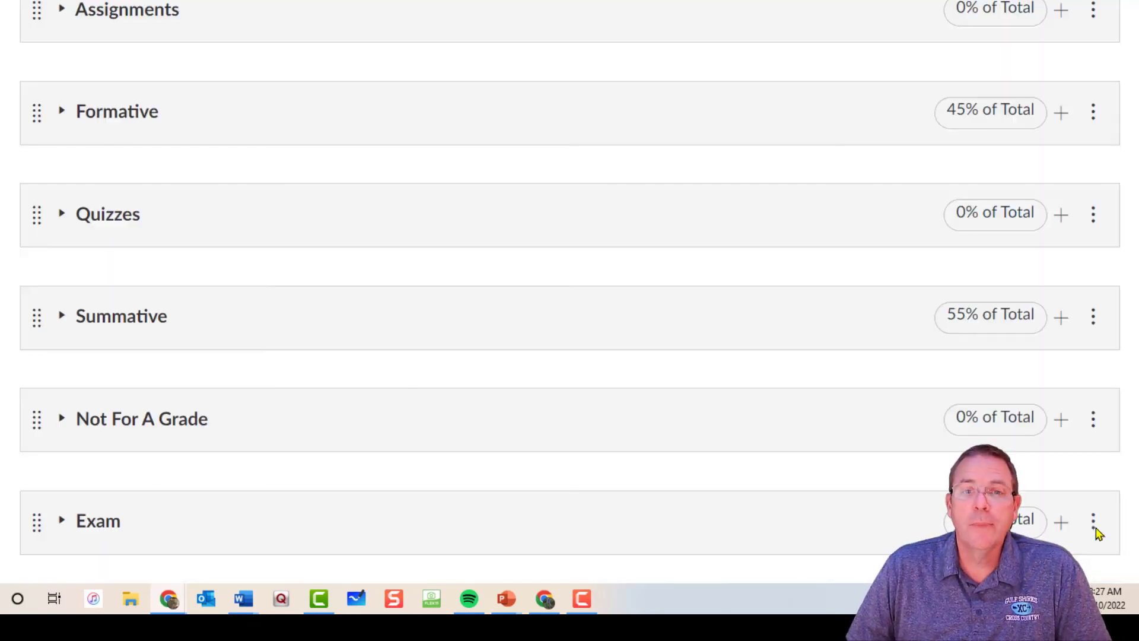
# Set the Grade 8 course's Exam assignment group to 0% of the total grade
pyautogui.click(1093, 523)
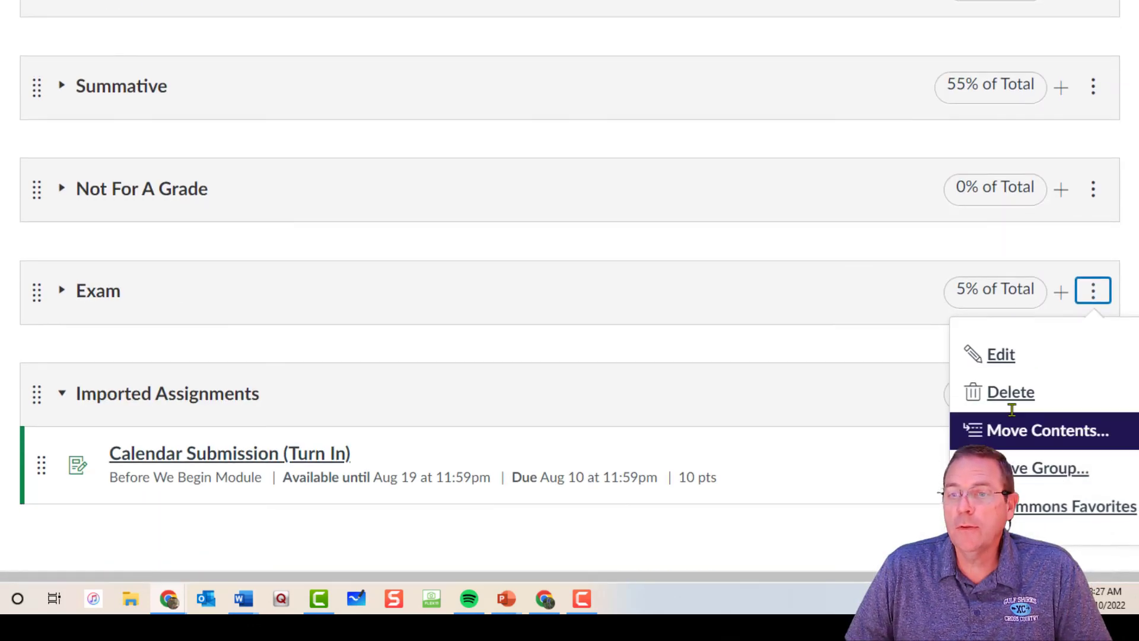
pyautogui.click(1001, 356)
pyautogui.moveTo(402, 109); pyautogui.dragTo(312, 119)
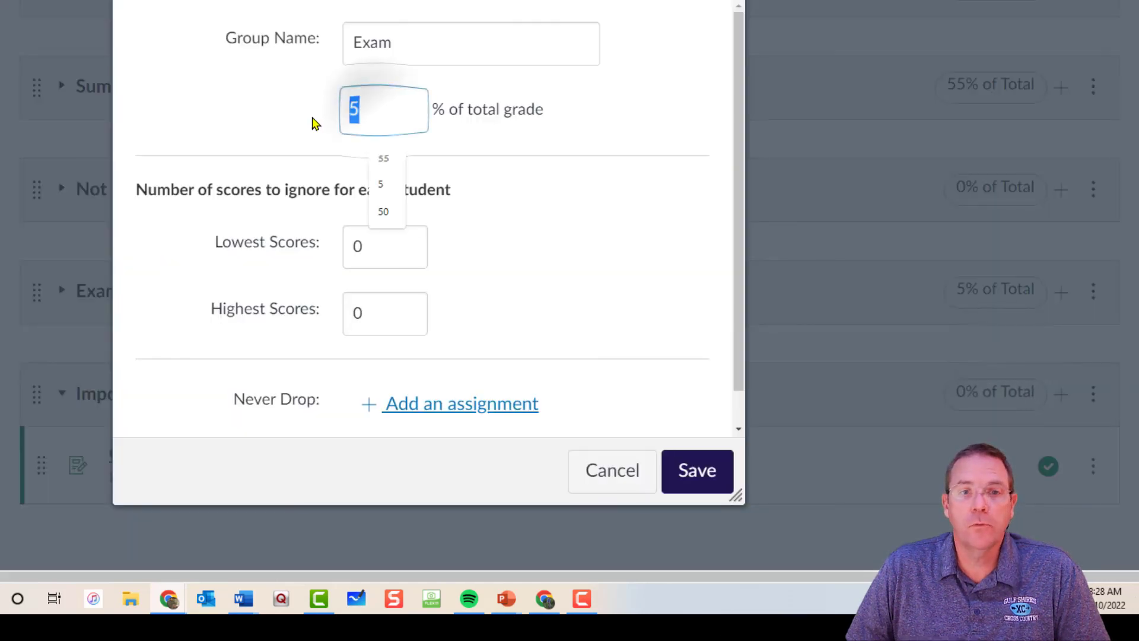
pyautogui.write('0')
pyautogui.click(702, 478)
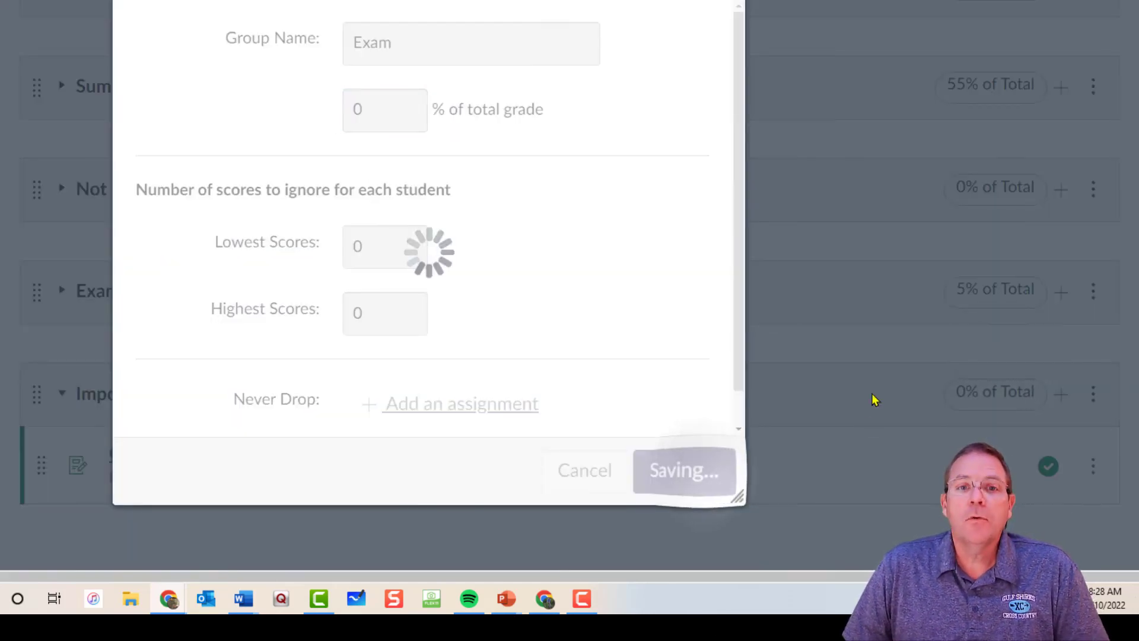